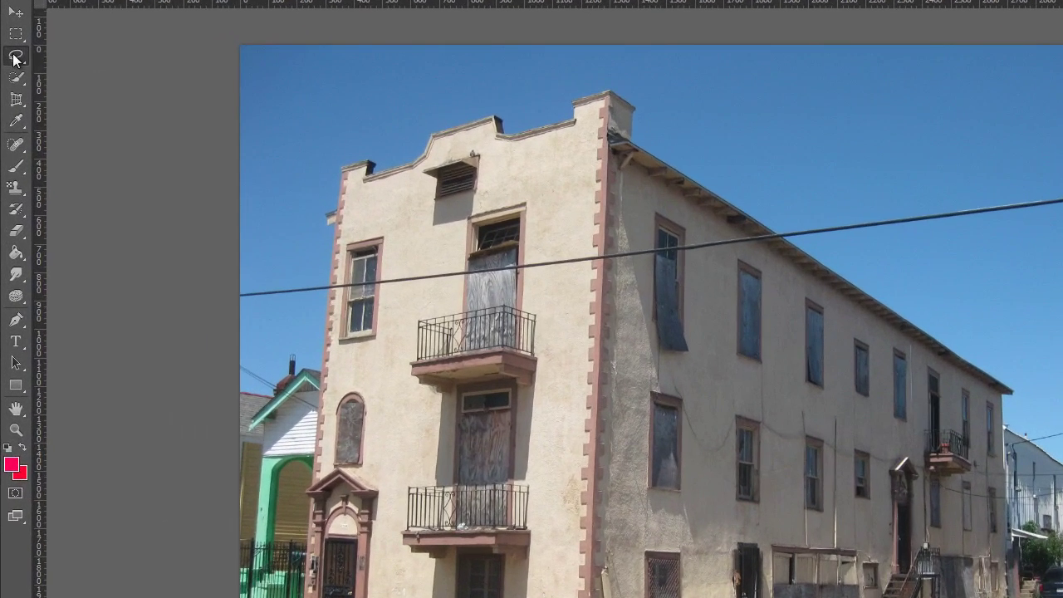
Draw a freehand open-ring-shaped selection in the sky above the roof with the Lasso Tool.
right_click(15, 71)
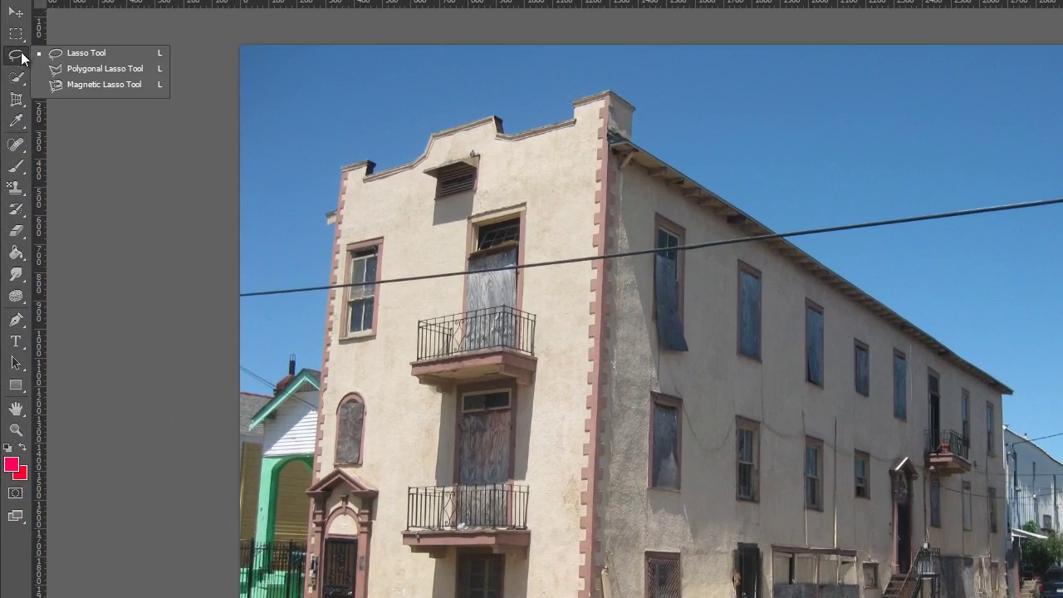
click(80, 56)
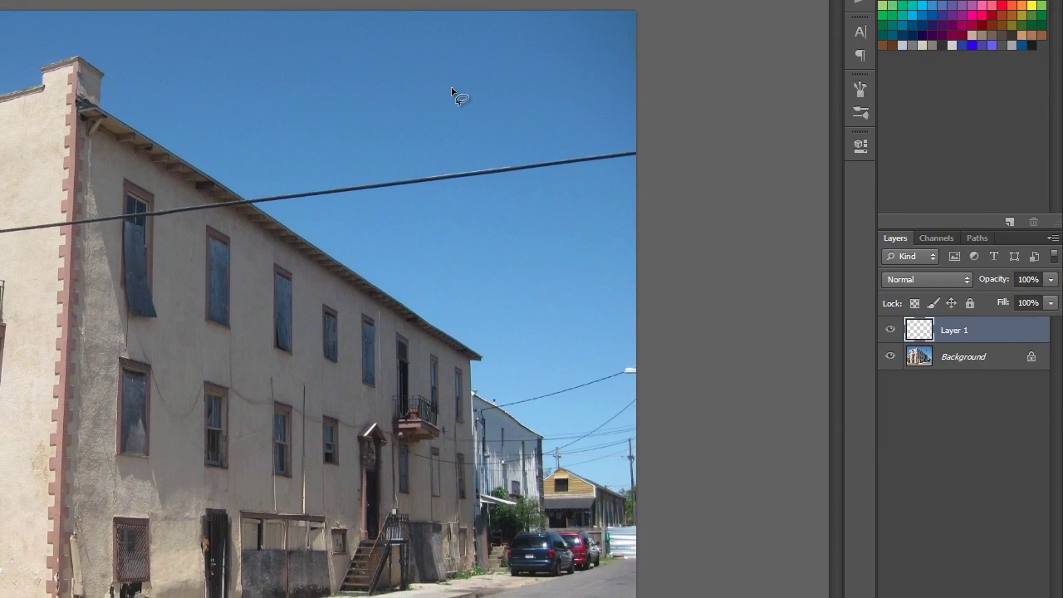
mouse_move(980, 121)
mouse_down()
mouse_move(812, 173)
mouse_move(875, 276)
mouse_up()
mouse_move(347, 240)
mouse_down()
mouse_move(477, 207)
mouse_move(479, 147)
mouse_move(429, 137)
mouse_move(334, 156)
mouse_move(474, 105)
mouse_move(463, 95)
mouse_move(465, 149)
mouse_up()
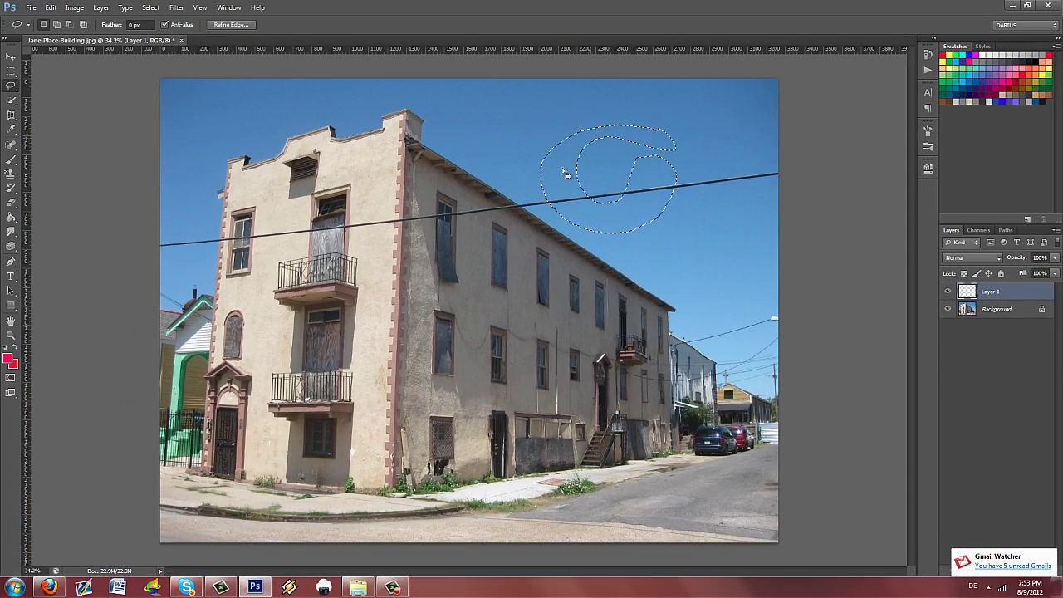
Fill the freehand selection on Layer 1 with the pink foreground colour using the Paint Bucket and deselect it.
click(12, 219)
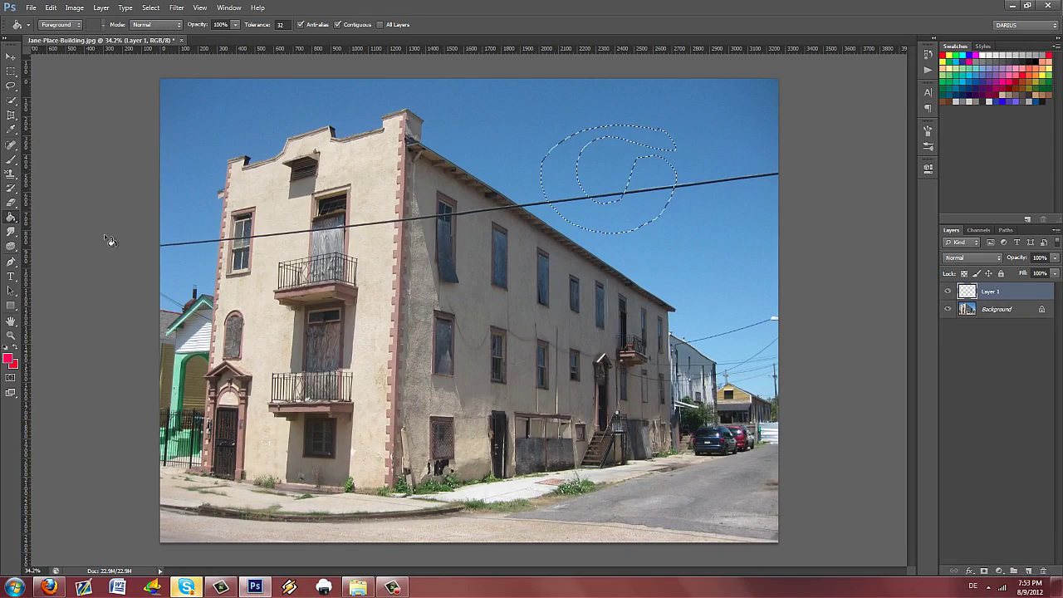
click(567, 191)
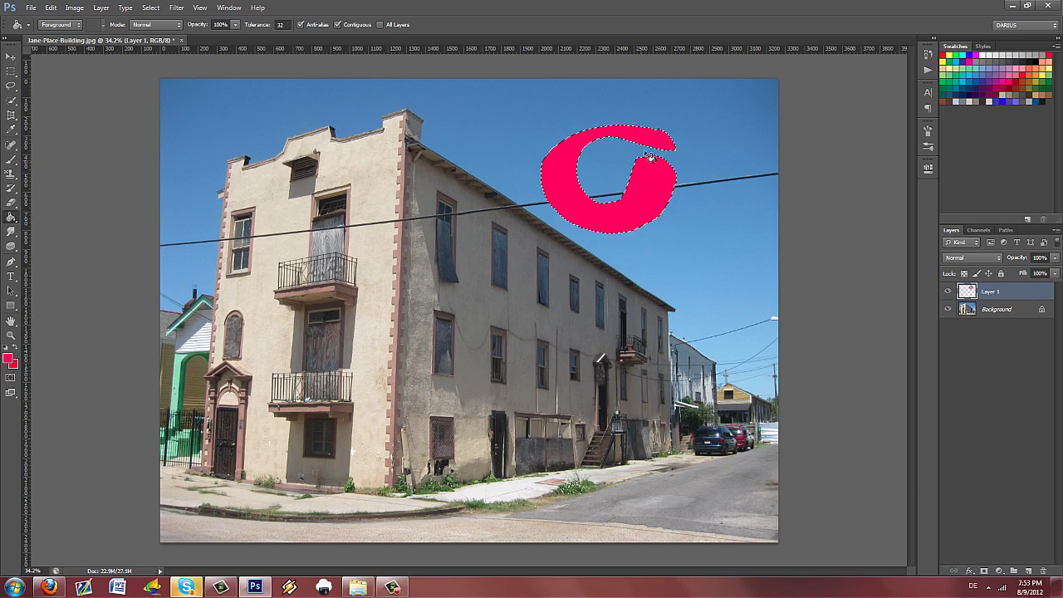
key(ctrl+d)
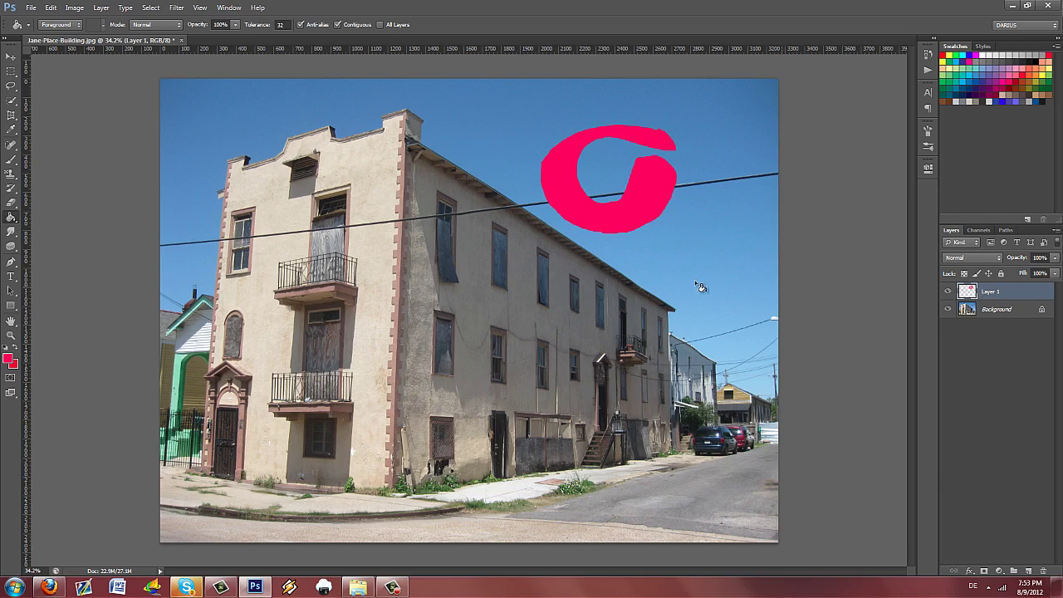
Clear the pink ring shape from Layer 1 and remove the selection.
key(ctrl+a)
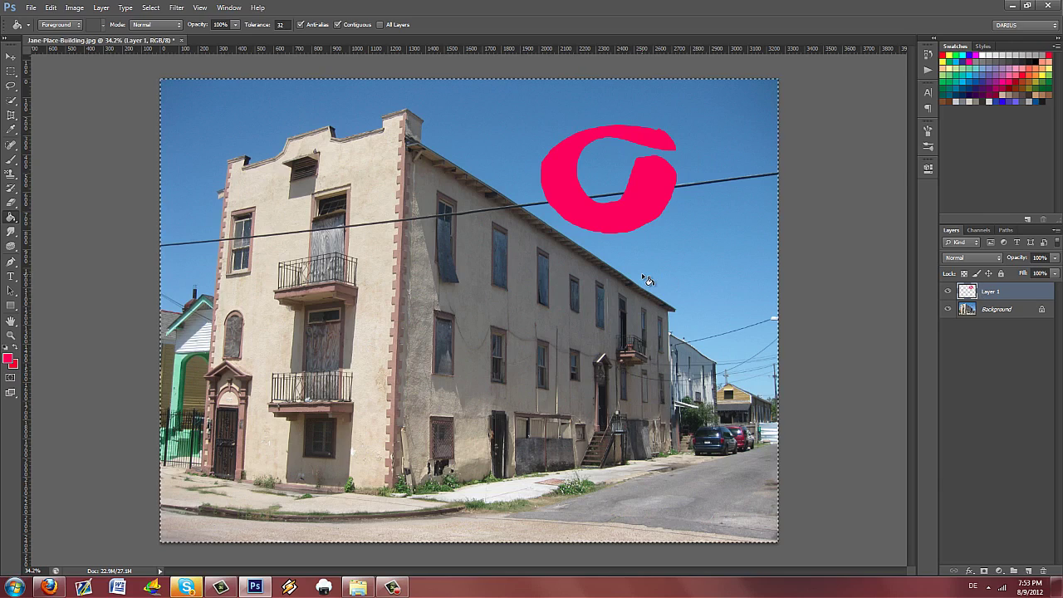
key(Delete)
key(ctrl+d)
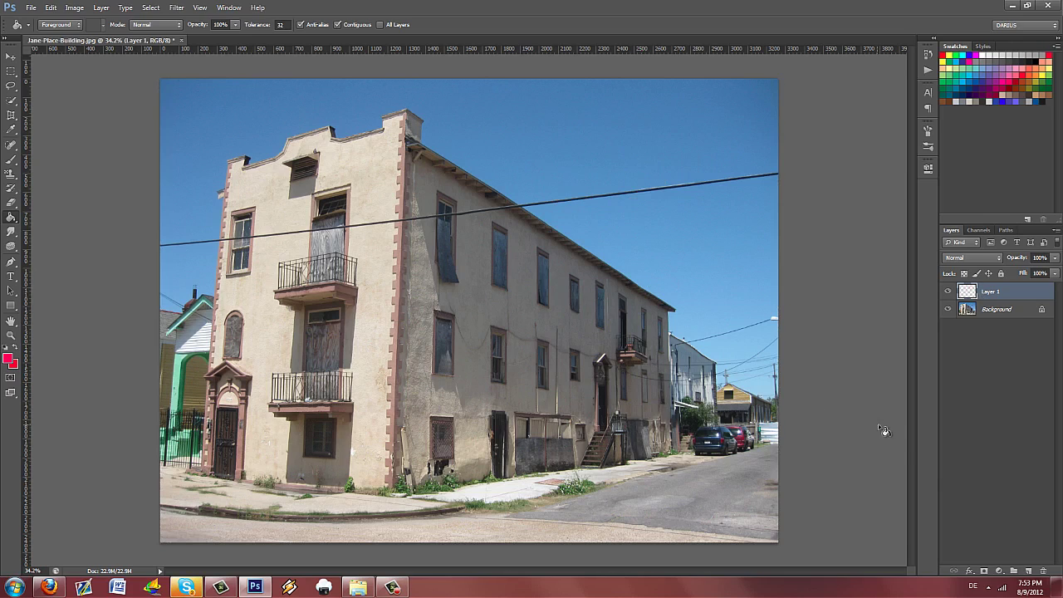
Outline the edges of the building's corner chimney with the Polygonal Lasso Tool, close the selection in the sky and deselect it.
click(10, 85)
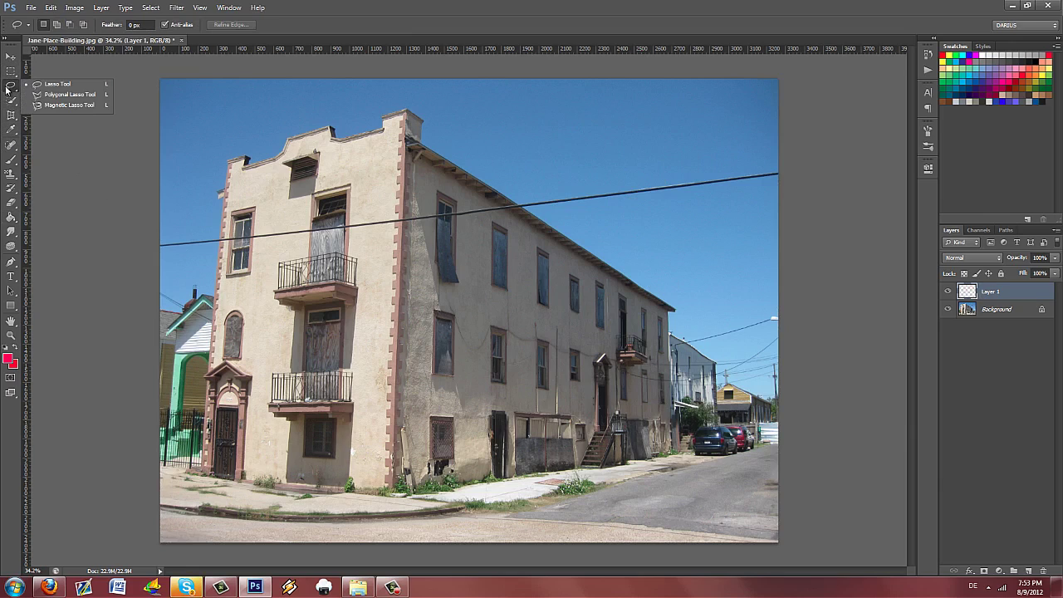
click(83, 95)
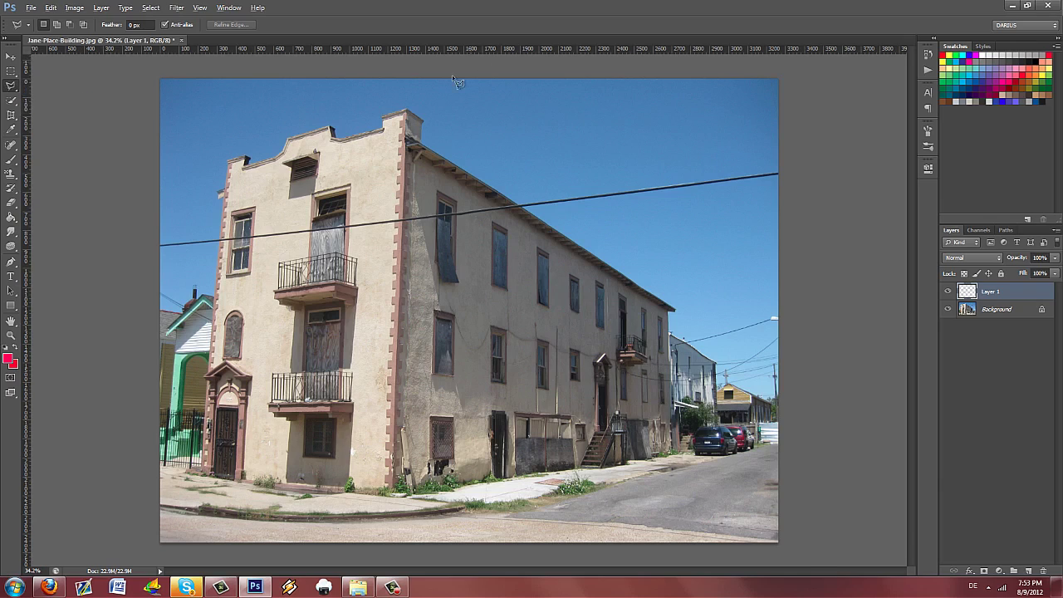
scroll(414, 119, up, 6)
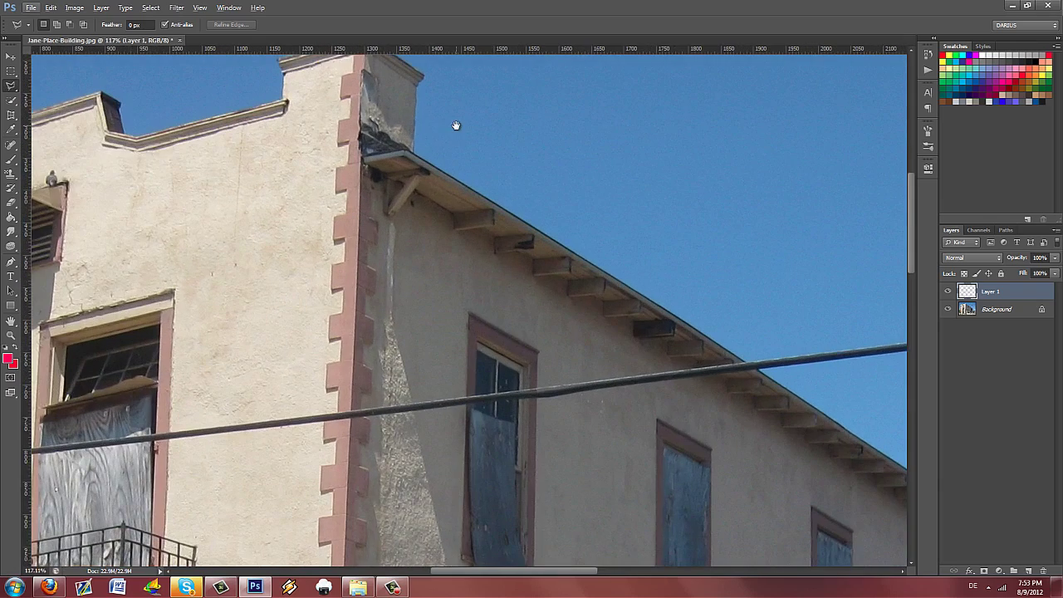
drag(456, 125, 422, 337)
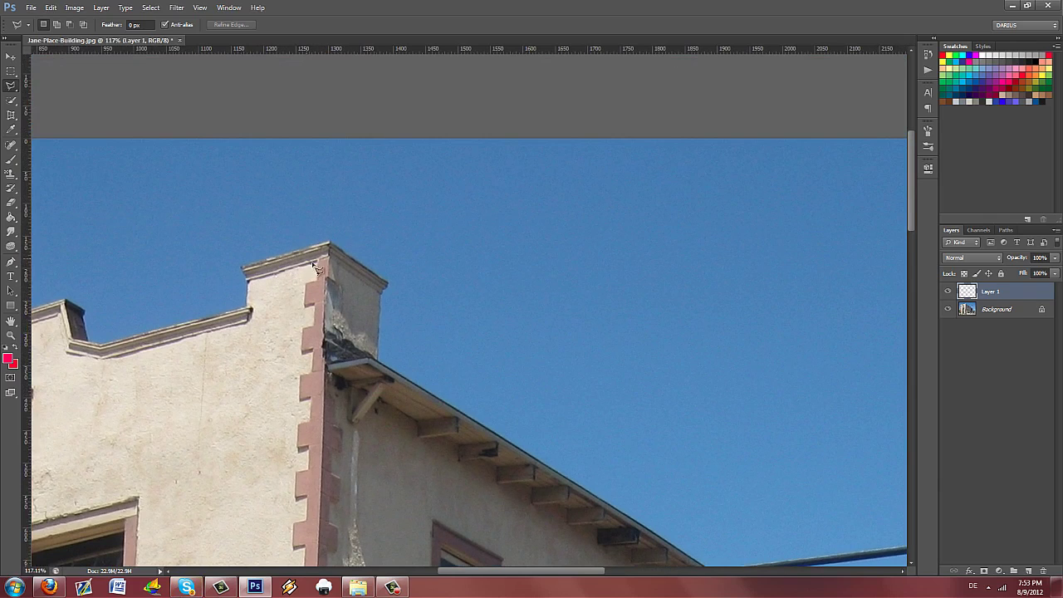
scroll(327, 285, up, 1)
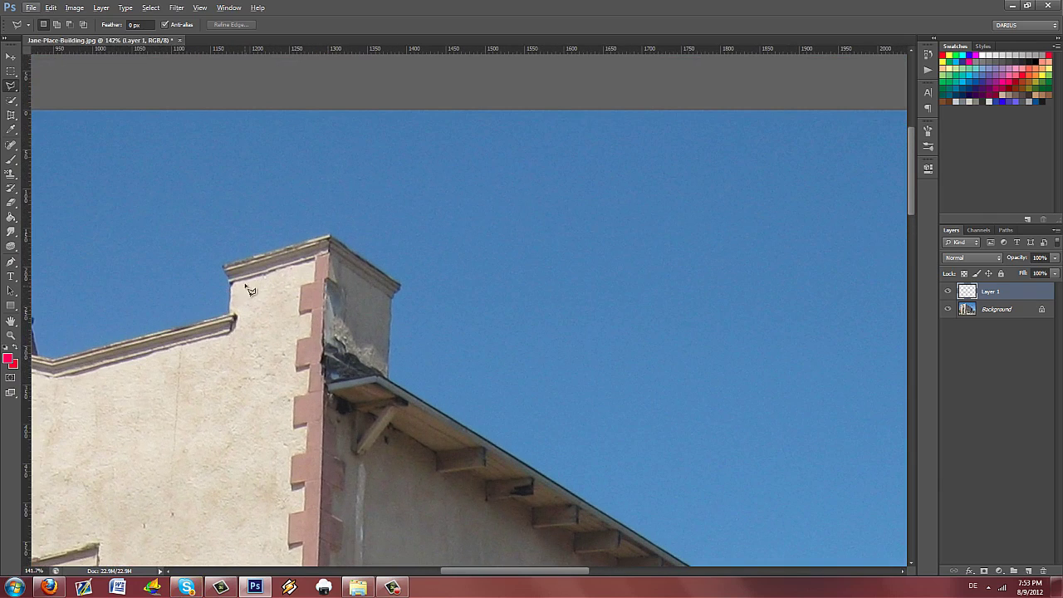
scroll(289, 257, up, 1)
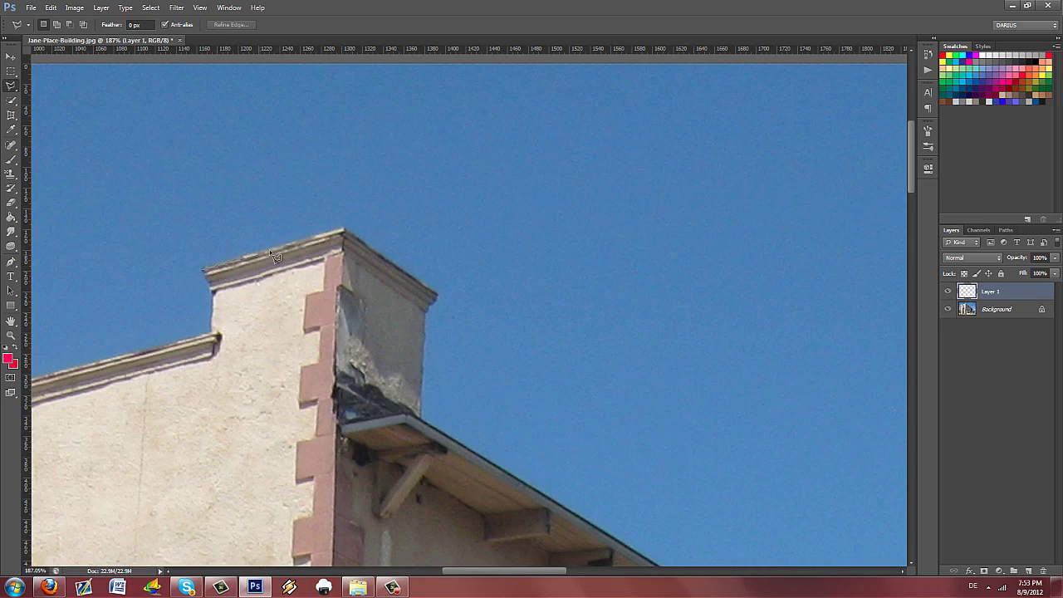
click(203, 268)
click(342, 232)
click(436, 292)
click(423, 313)
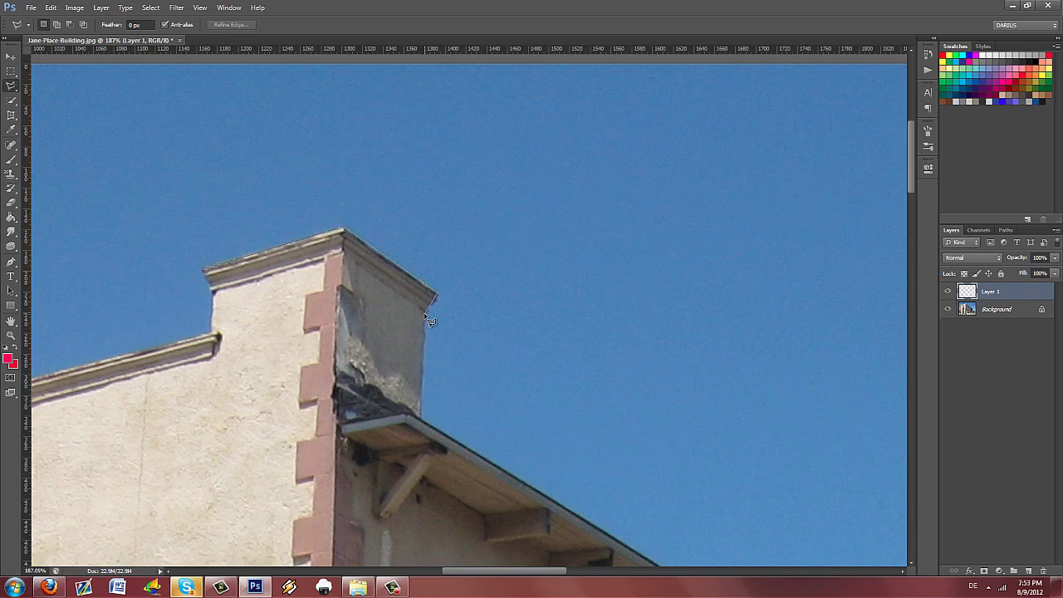
click(423, 418)
click(636, 542)
key(BackSpace)
double_click(531, 334)
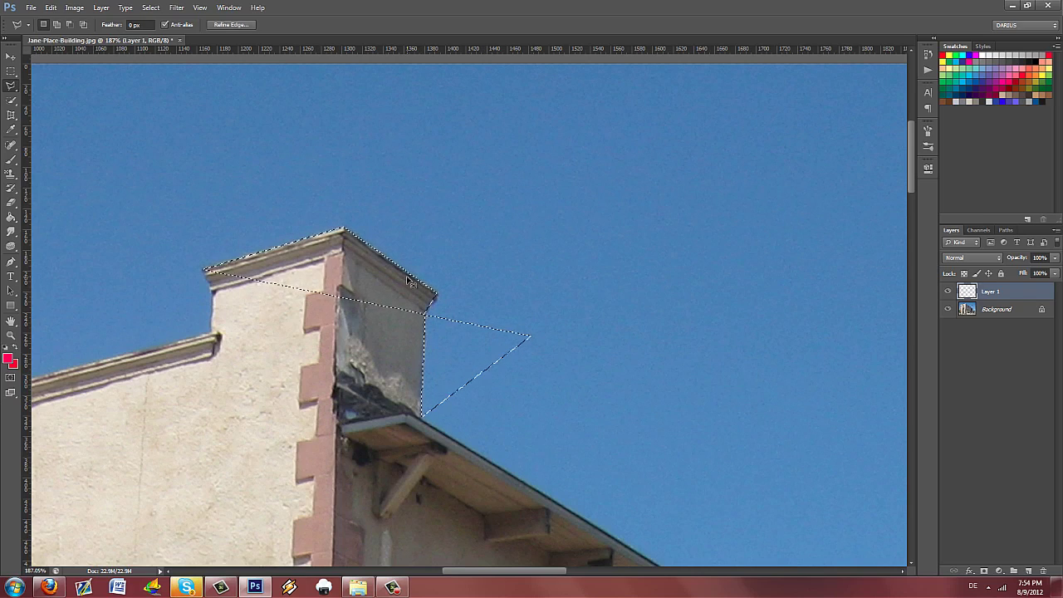
key(ctrl+d)
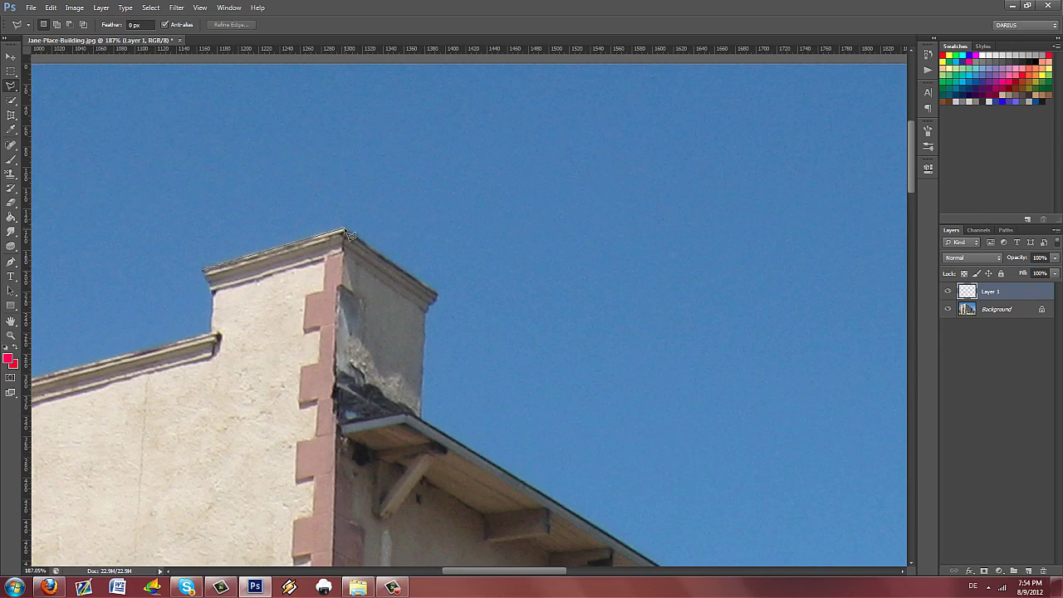
Select a polygonal patch of sky bordering the corner chimney's top edges with the Polygonal Lasso Tool.
click(438, 293)
click(547, 175)
click(336, 145)
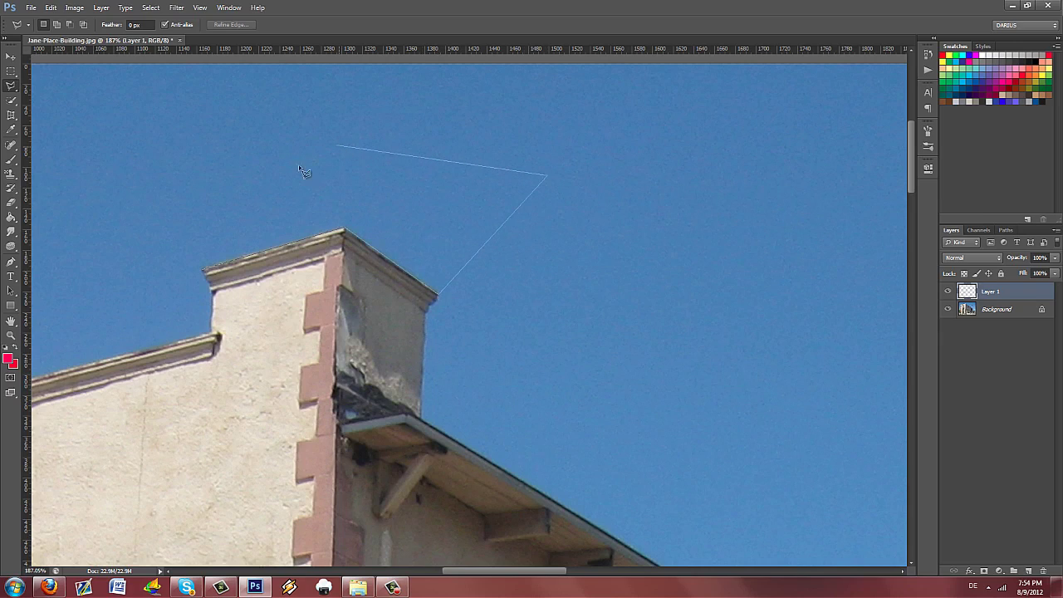
click(202, 267)
click(343, 229)
click(438, 293)
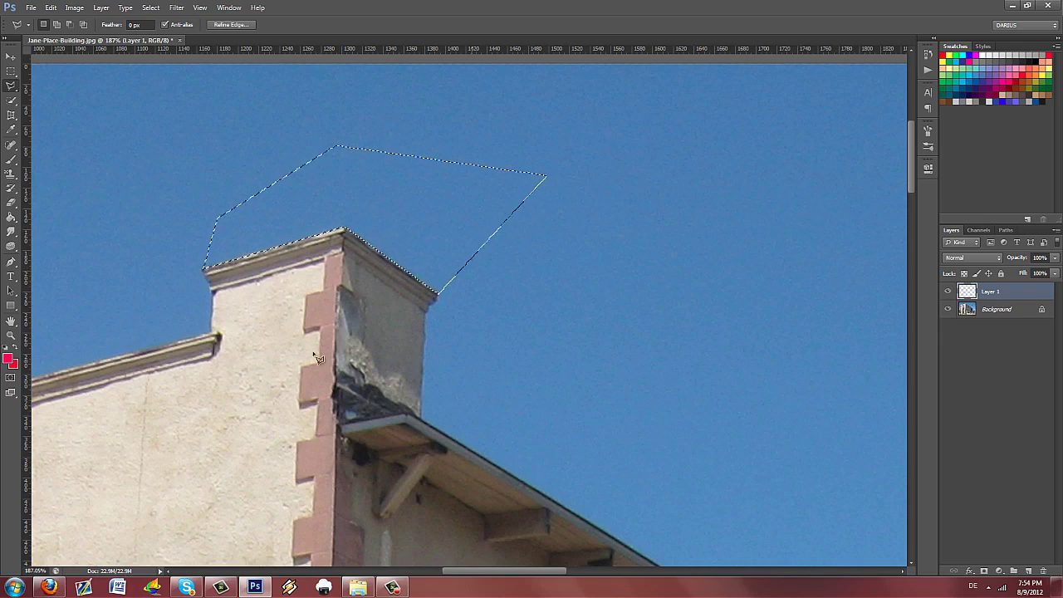
Fill the polygonal sky selection with the pink foreground colour, try moving the fill away from the chimney and undo the move.
click(11, 215)
click(379, 198)
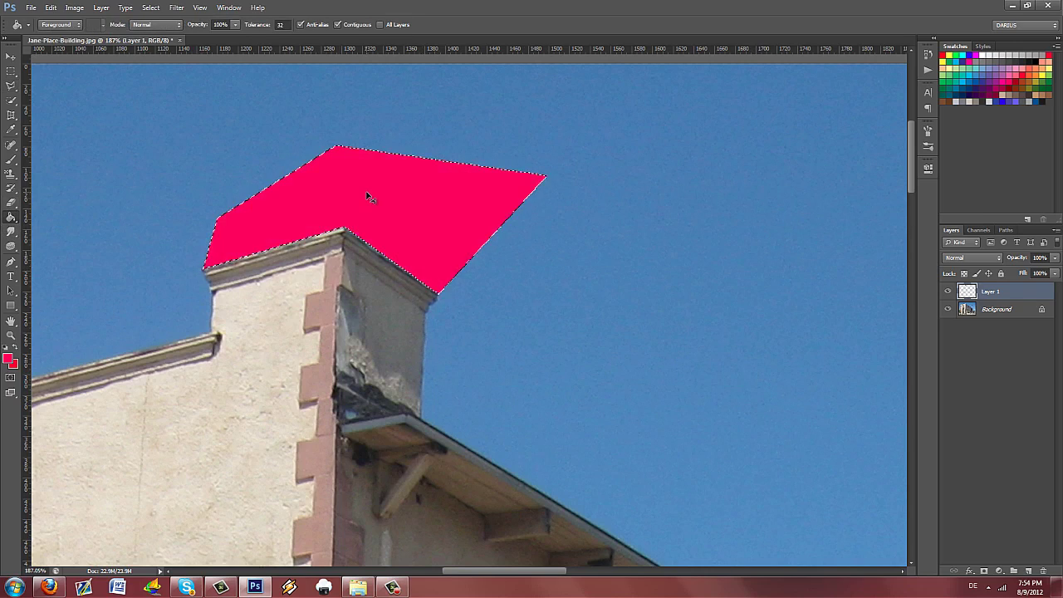
drag(399, 230, 619, 253)
key(ctrl+z)
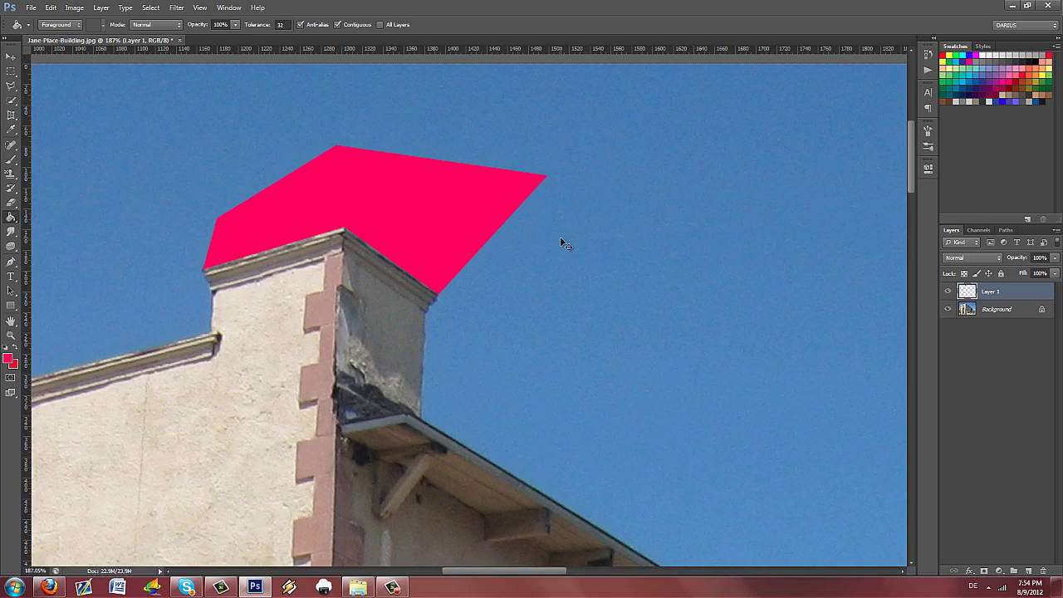
Clear the pink polygon from Layer 1 and deselect.
key(ctrl+a)
key(Delete)
key(ctrl+d)
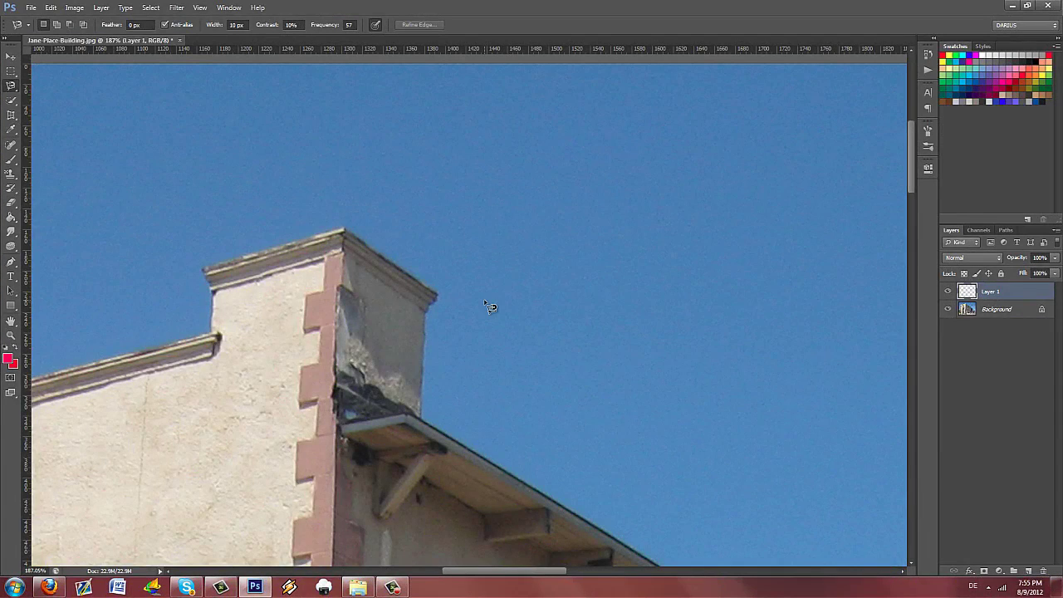
Try tracing the chimney's edge from the parapet corner with the Magnetic Lasso Tool and discard the selection.
right_click(10, 86)
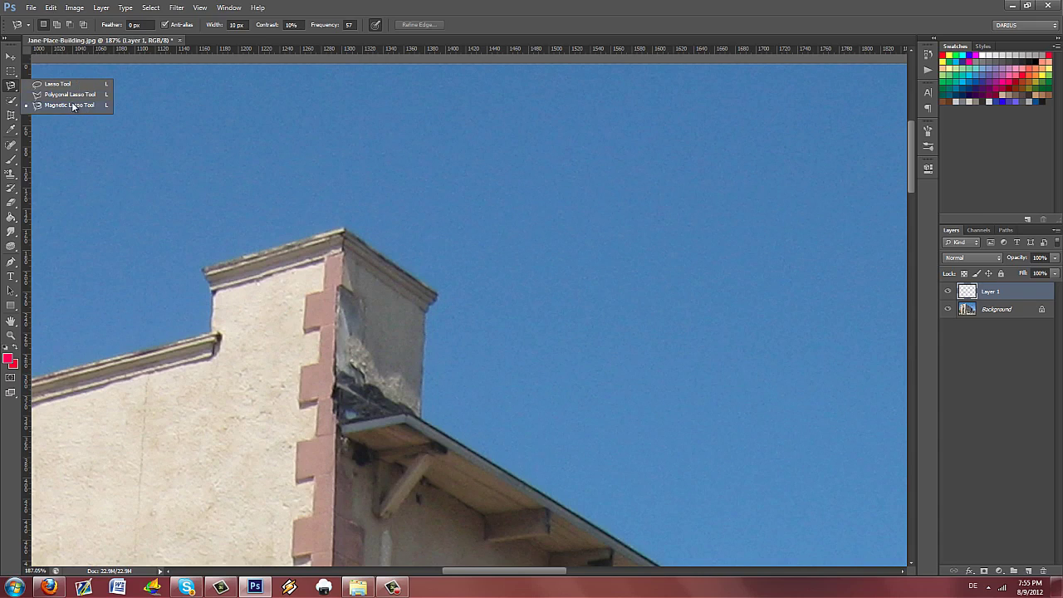
click(216, 332)
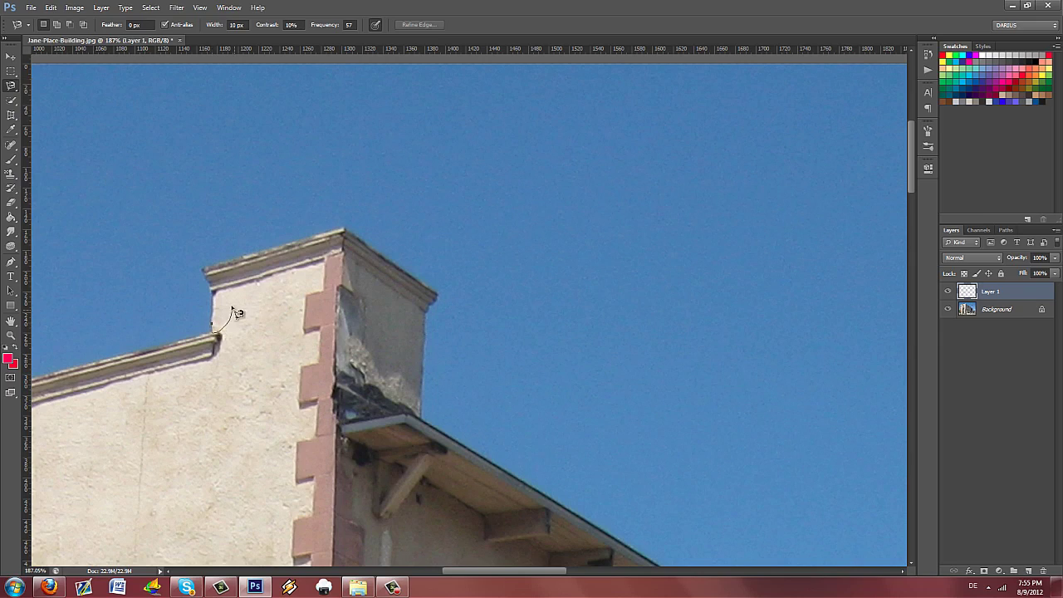
double_click(226, 253)
key(ctrl+d)
Select the sky around the chimney and along the roof edge with the Magnetic Lasso Tool and fill it with the pink foreground colour.
click(203, 270)
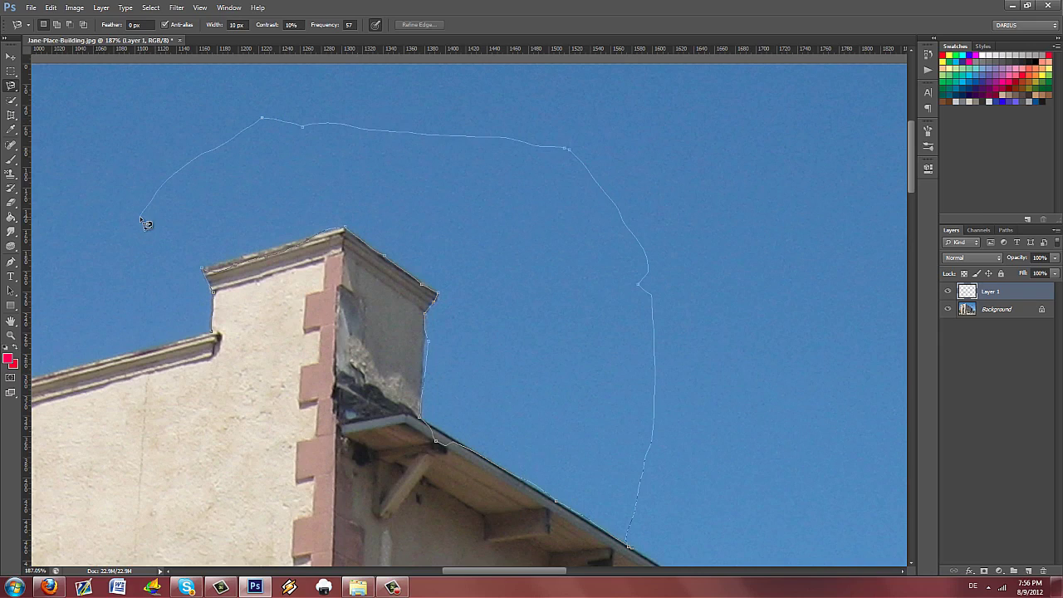
click(215, 336)
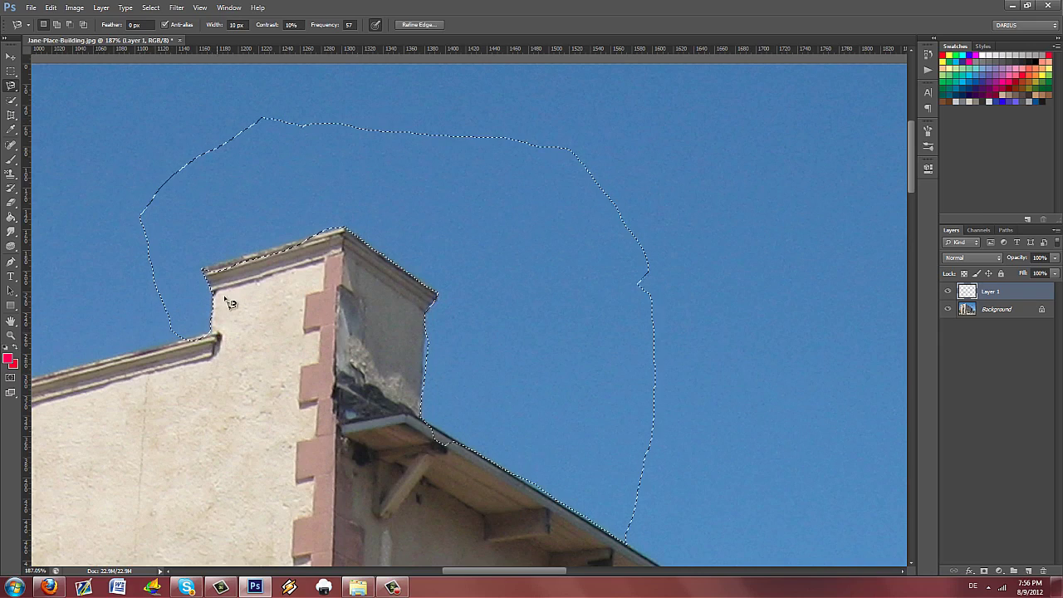
click(12, 217)
click(434, 216)
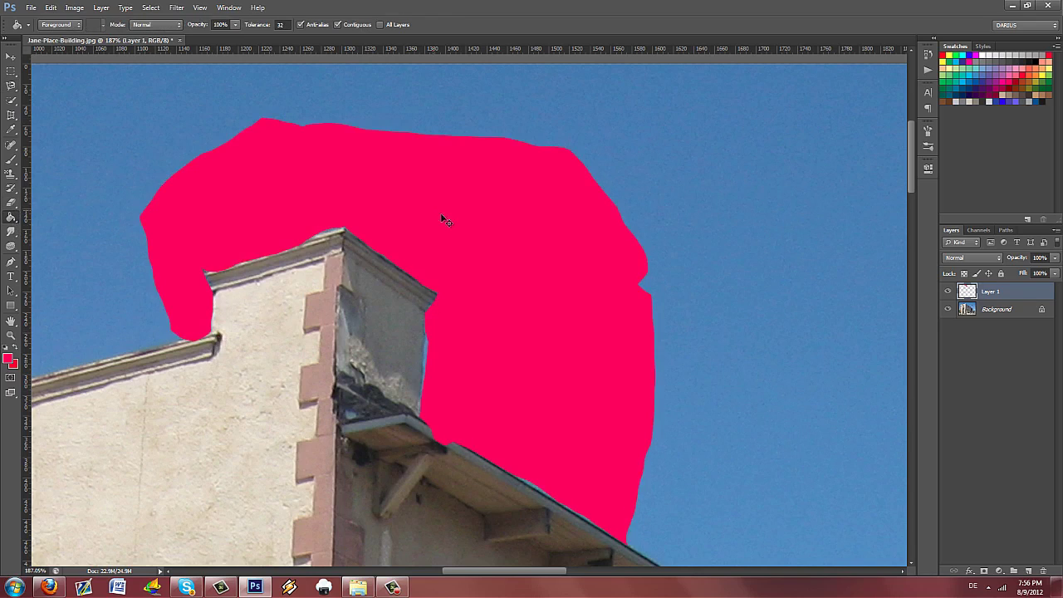
Move the pink fill away from the chimney to expose its traced edge and clear it from Layer 1.
drag(504, 258, 524, 206)
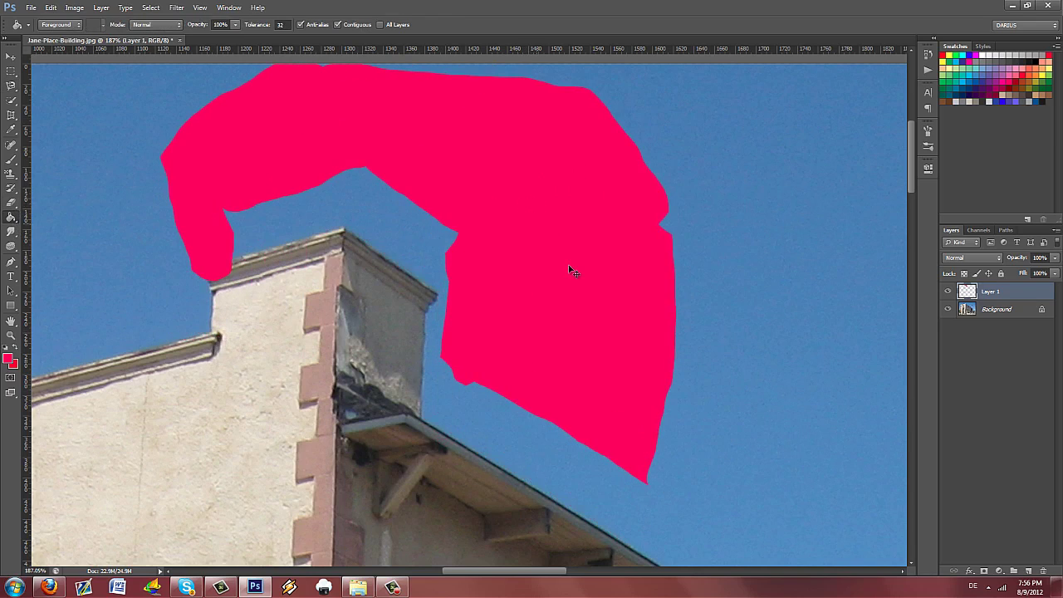
drag(570, 271, 615, 283)
key(Delete)
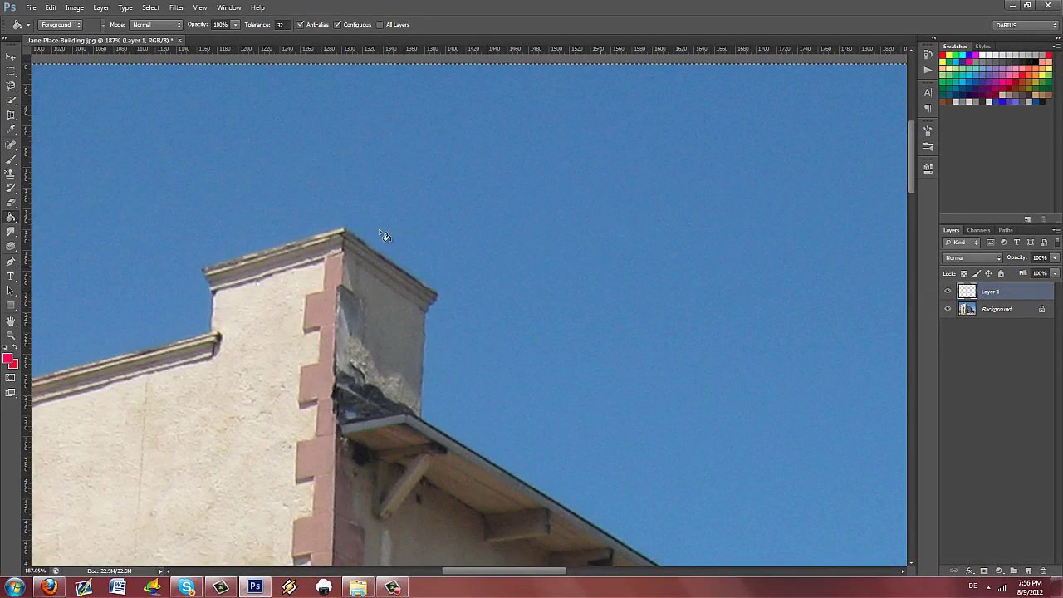
Remove the remaining selection, activate the Quick Selection Tool and make the Background layer active.
drag(12, 100, 63, 101)
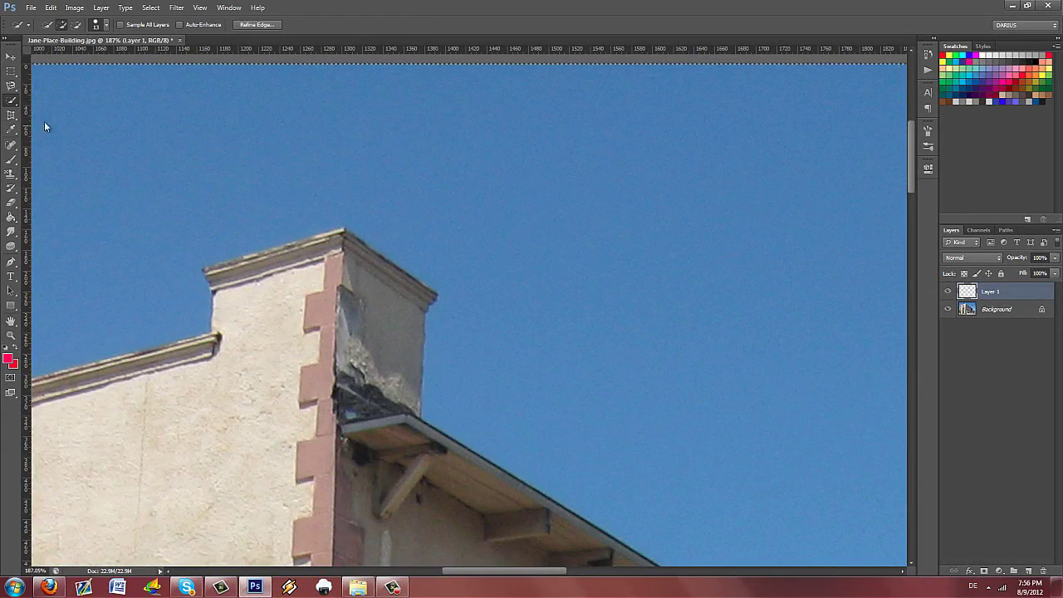
key(ctrl+d)
scroll(368, 232, down, 5)
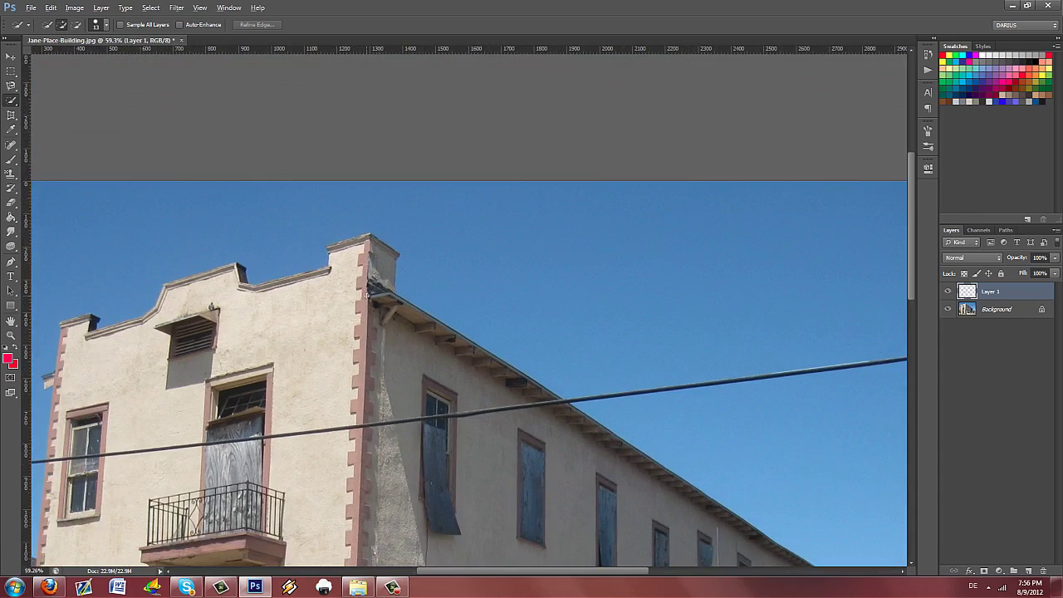
scroll(366, 295, down, 2)
drag(368, 318, 457, 250)
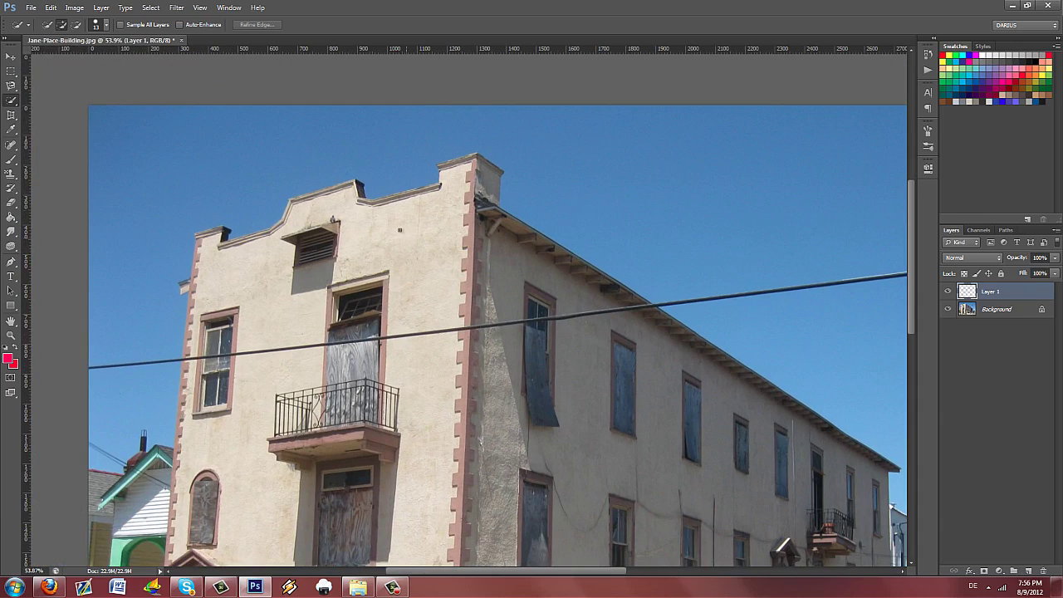
scroll(468, 192, down, 2)
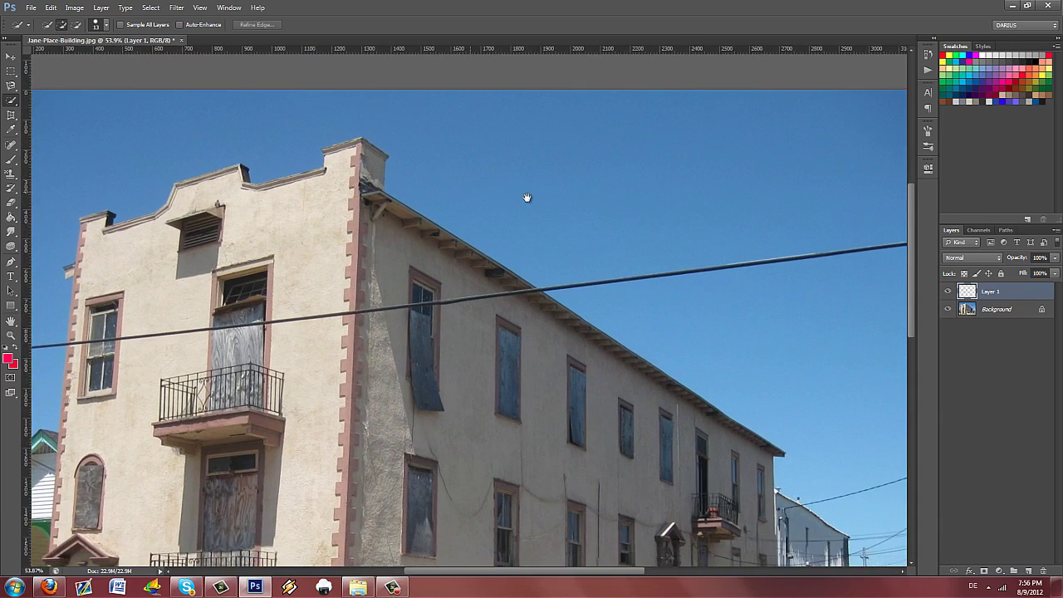
scroll(463, 218, down, 2)
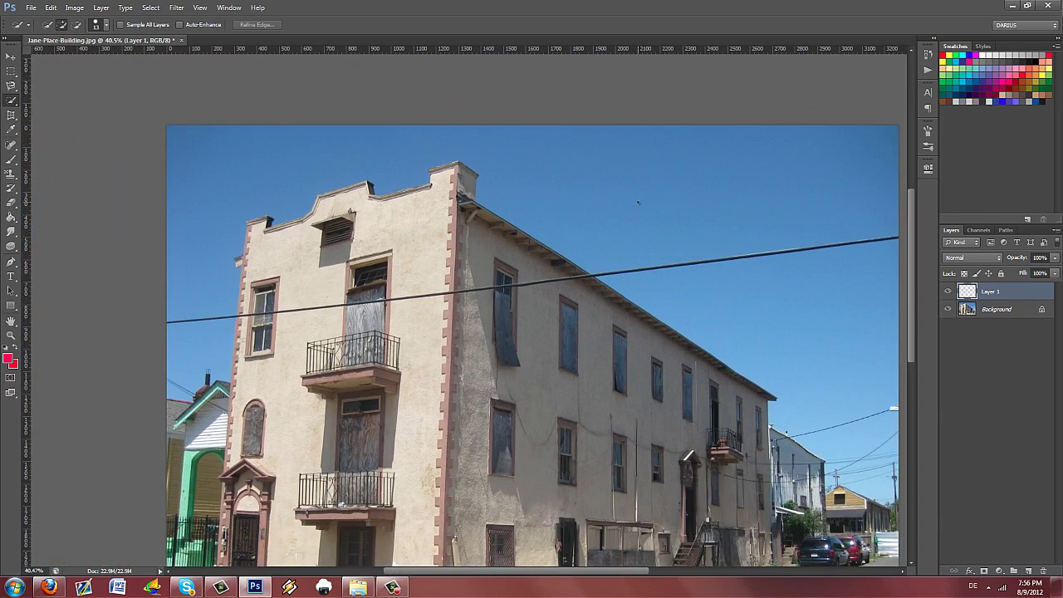
click(1000, 311)
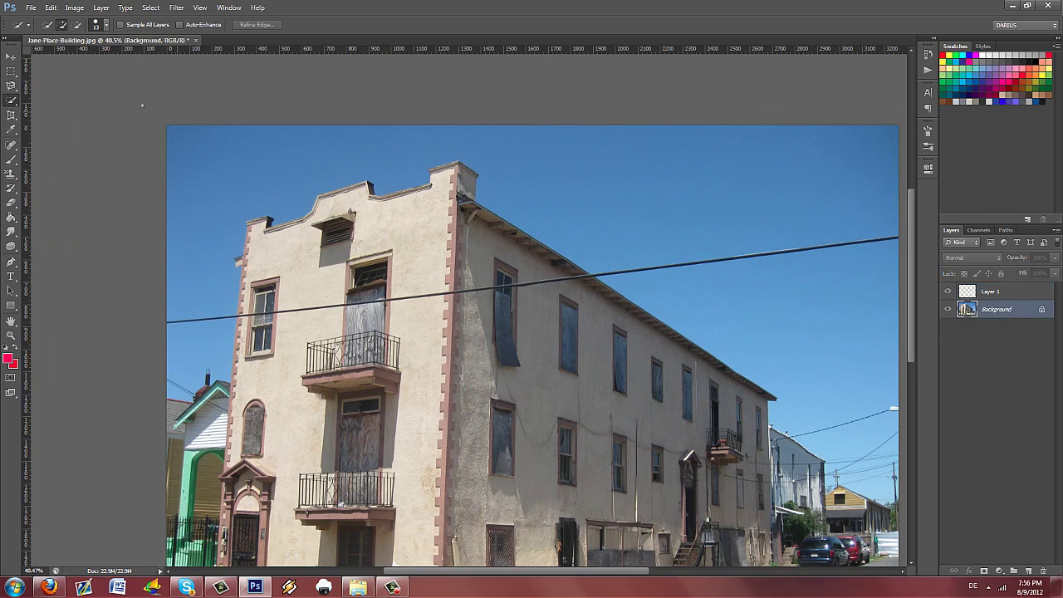
Select the sky above the power line, out to both edges of the photo, with the Quick Selection Tool at a 50 px brush size.
click(100, 27)
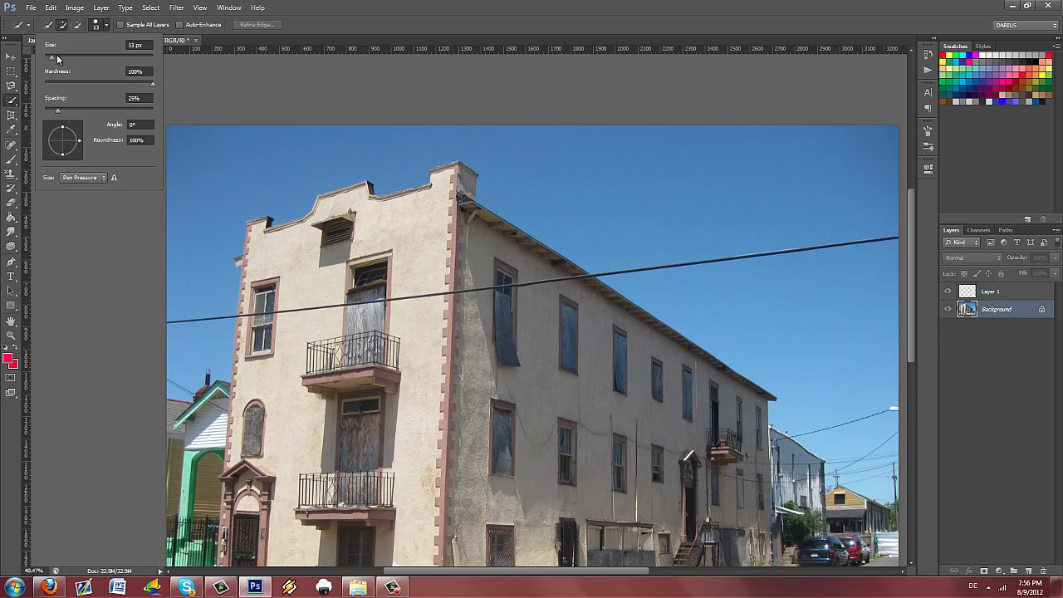
drag(54, 58, 60, 58)
click(110, 26)
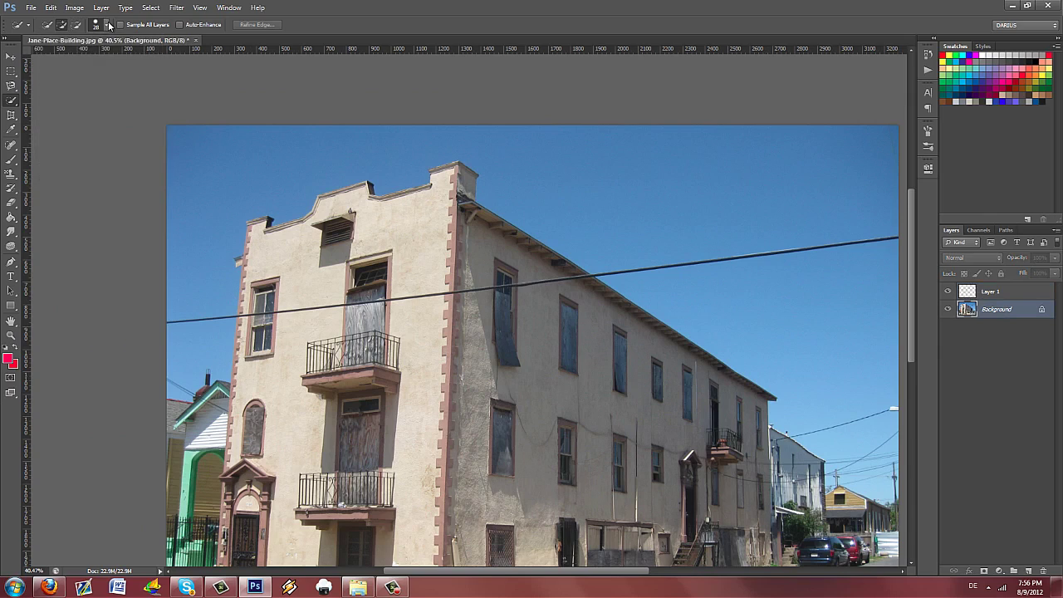
click(109, 26)
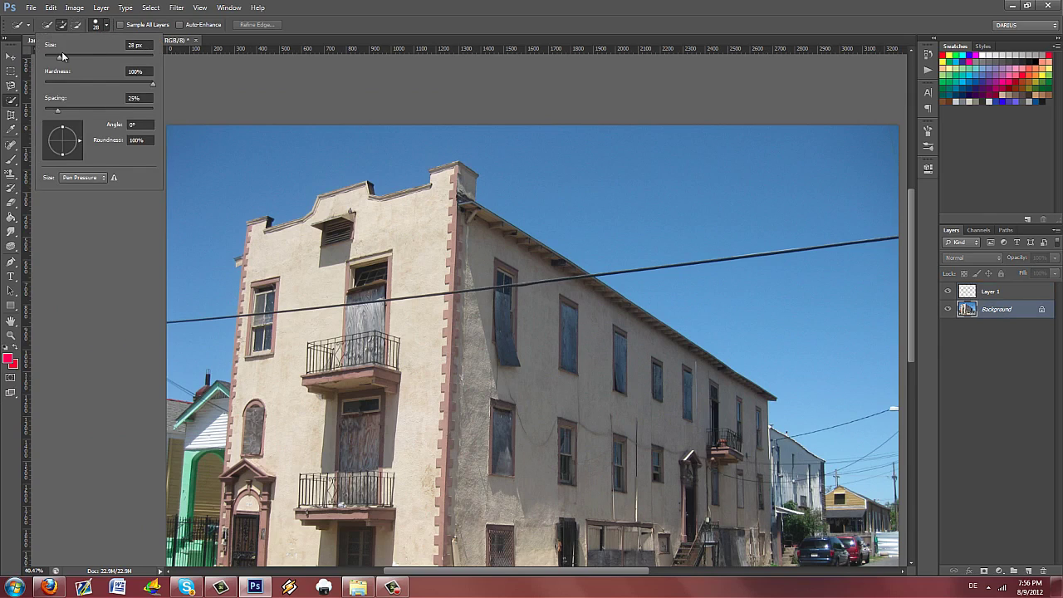
drag(59, 58, 71, 56)
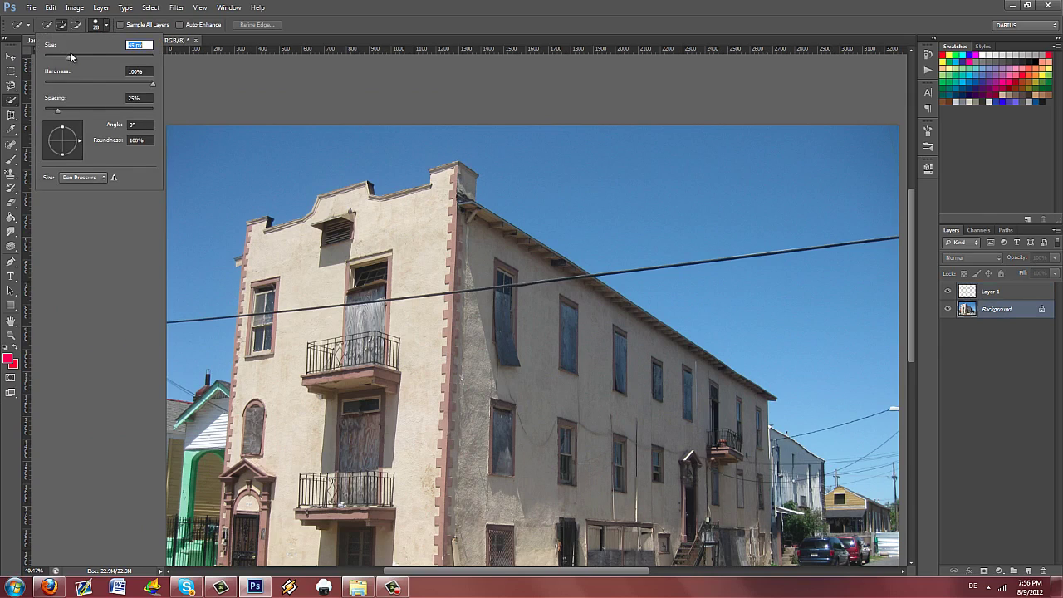
click(864, 158)
drag(864, 157, 553, 160)
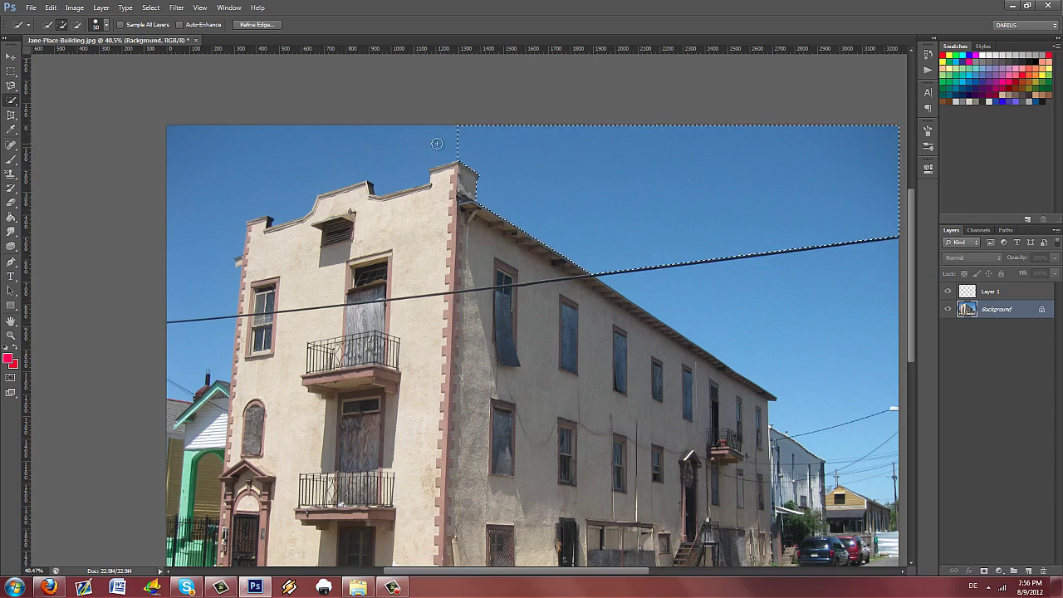
drag(445, 142, 266, 142)
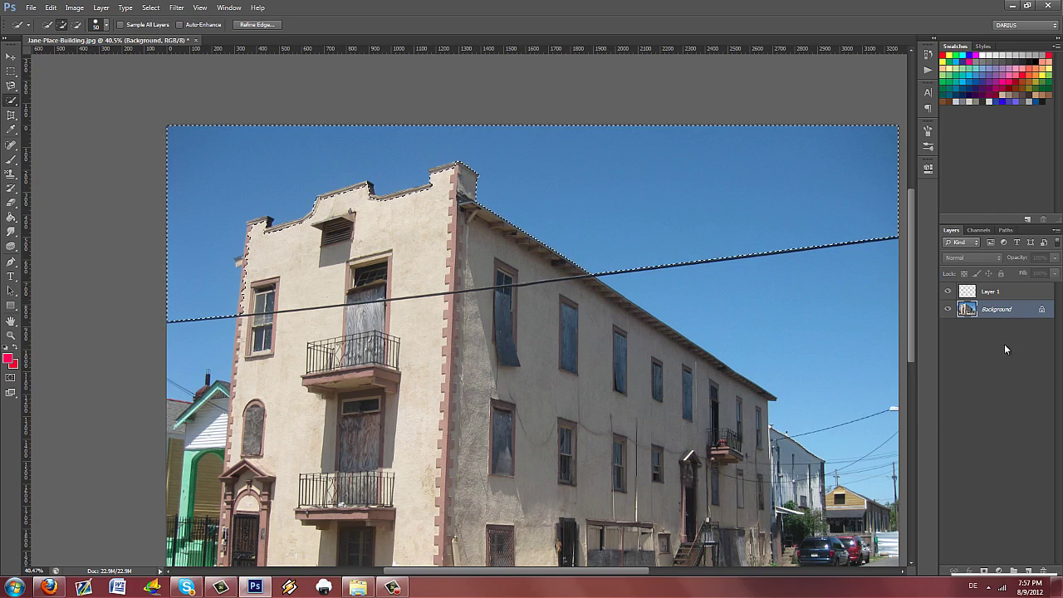
Convert the Background into a regular layer named Layer 0.
double_click(1022, 309)
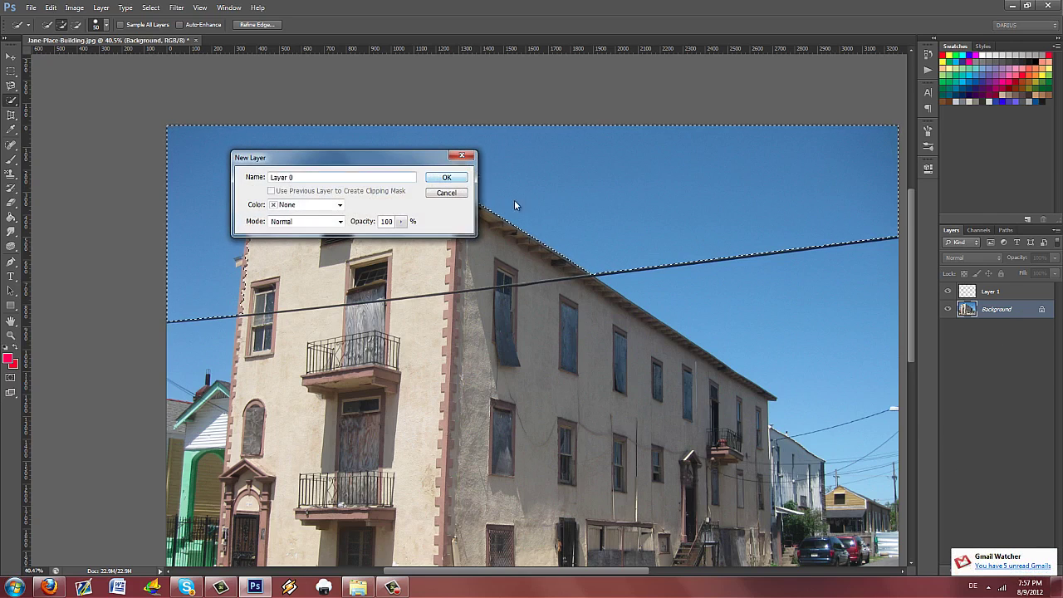
key(Return)
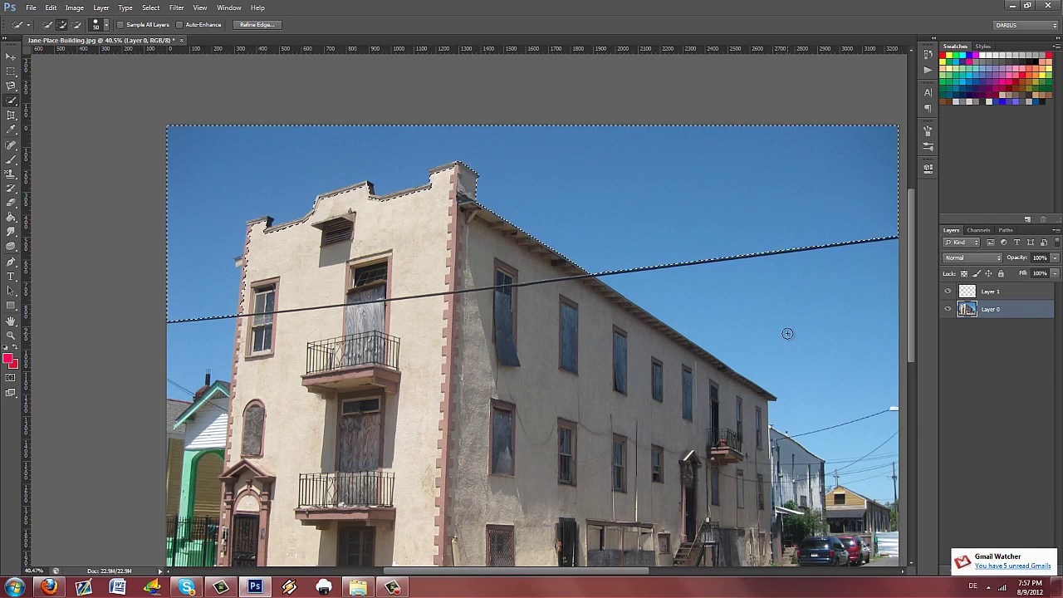
Try deleting the selected sky from Layer 0, then undo the deselection and the deletion.
key(Delete)
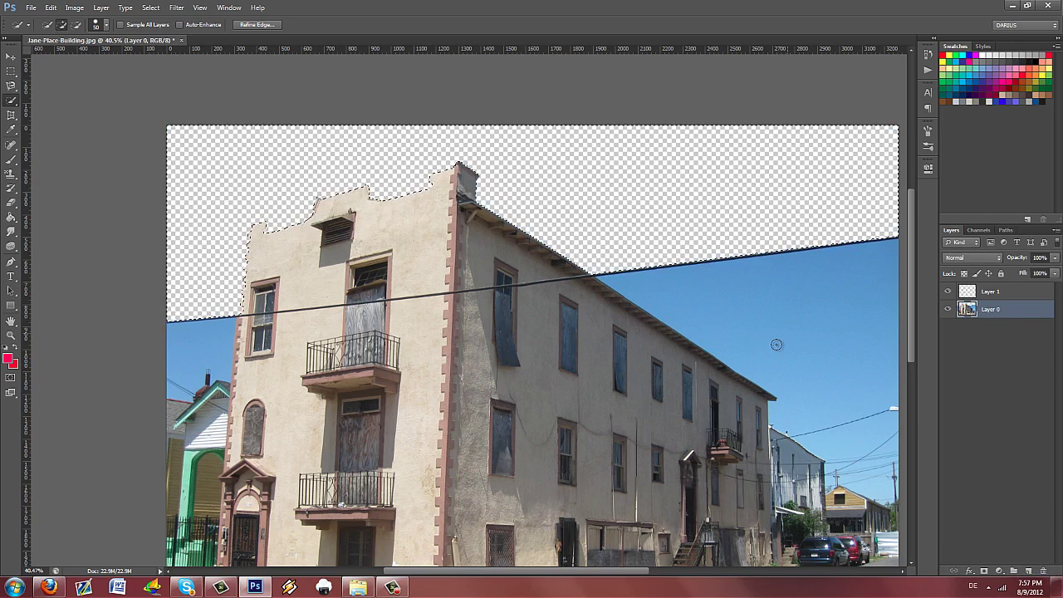
key(ctrl+d)
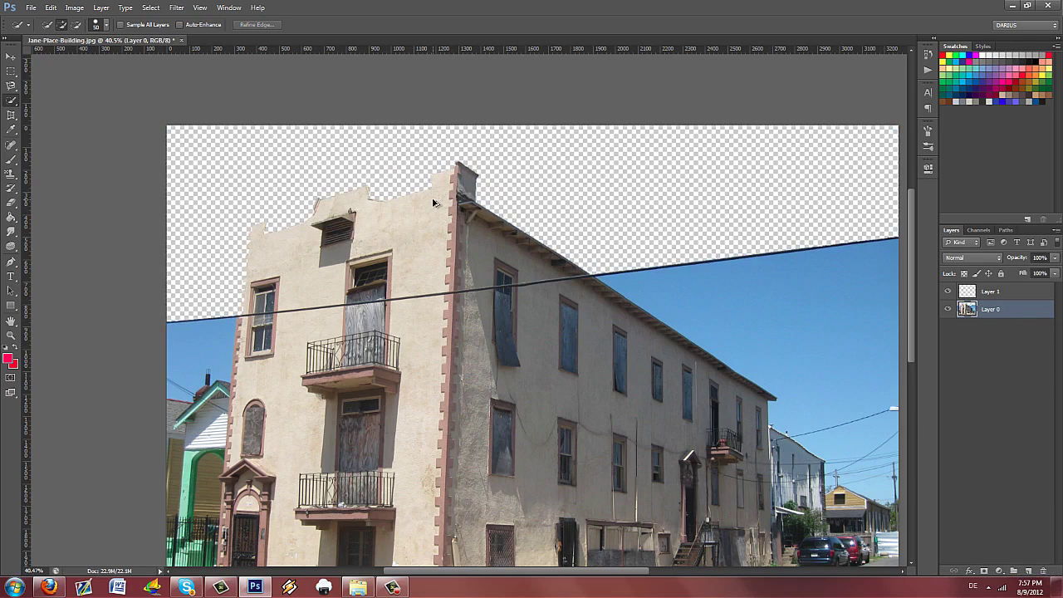
key(ctrl+alt+z)
key(ctrl+alt+z)
Subtract the ledge on top of the facade's raised corner from the sky selection with a 20 px Quick Selection brush.
scroll(437, 174, up, 2)
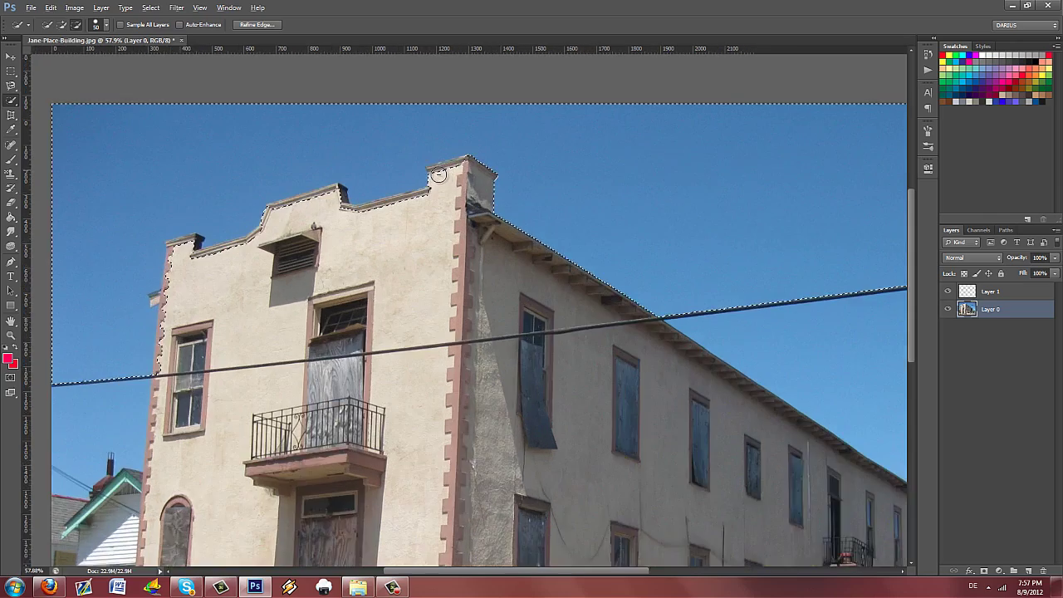
scroll(437, 174, up, 4)
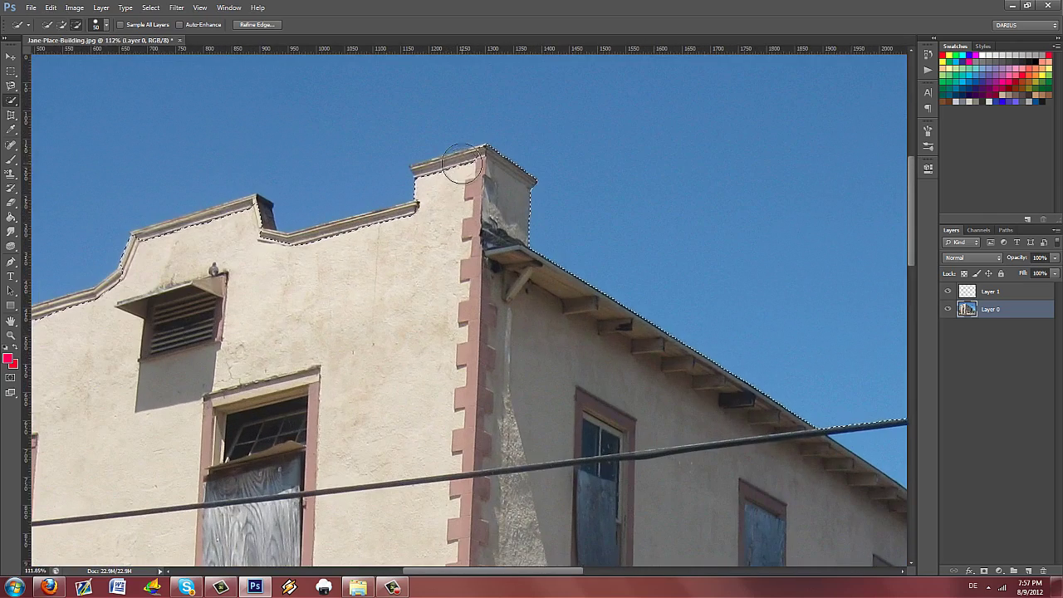
scroll(463, 164, up, 2)
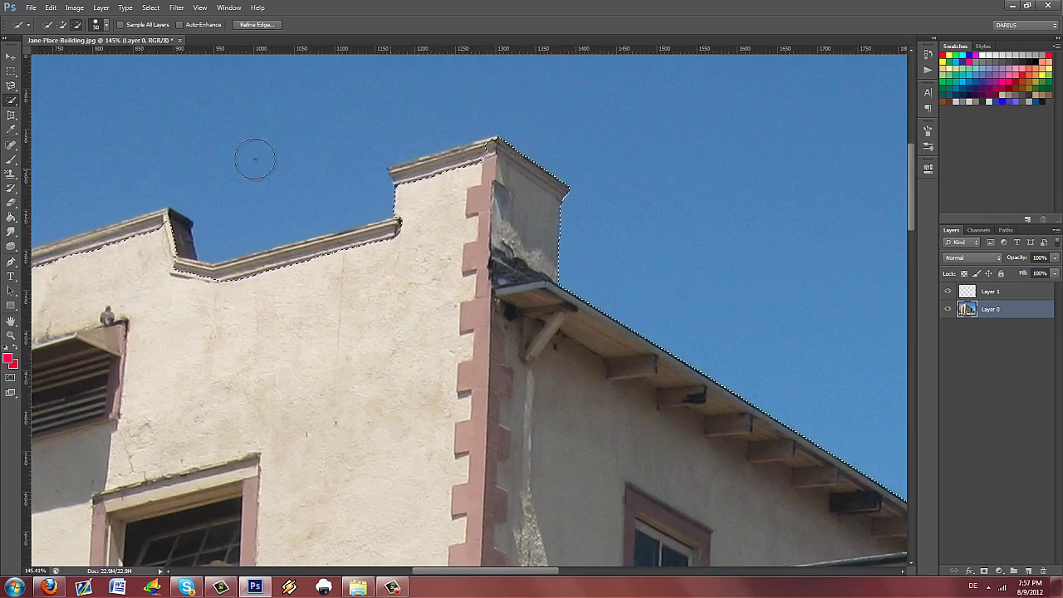
click(11, 100)
click(58, 97)
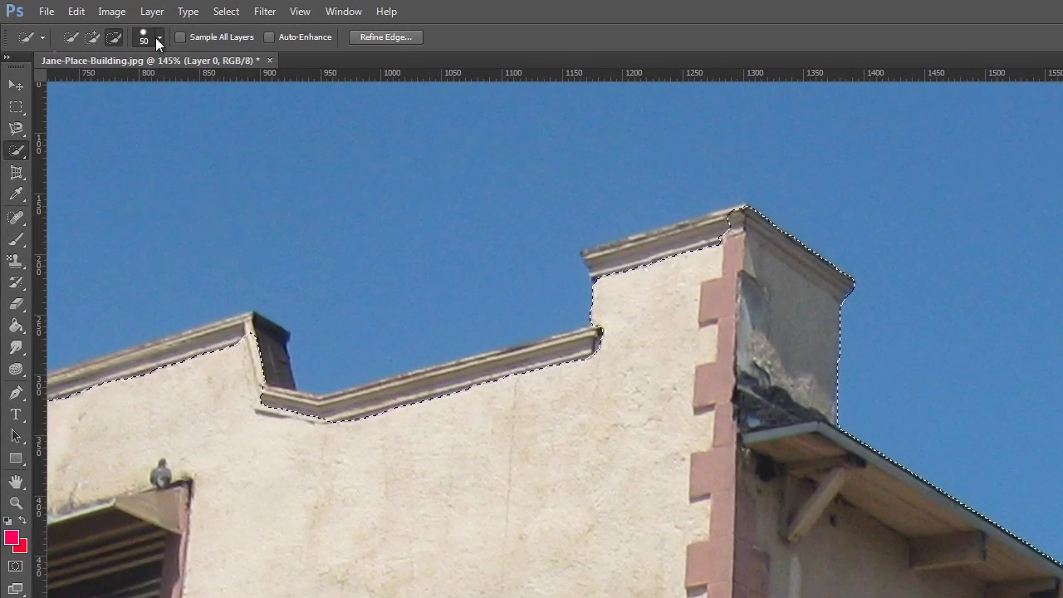
click(143, 34)
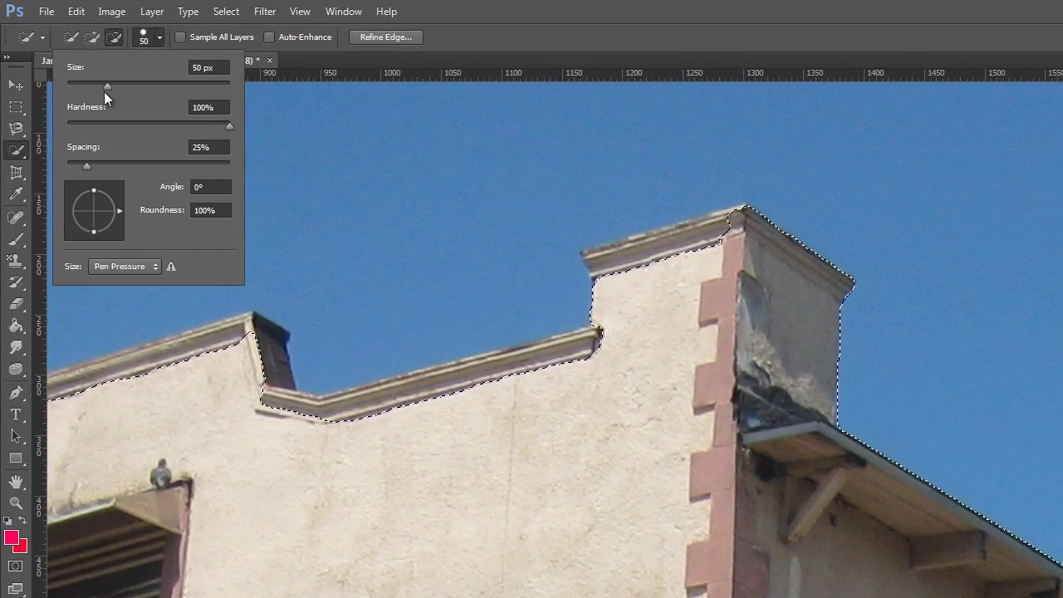
click(83, 84)
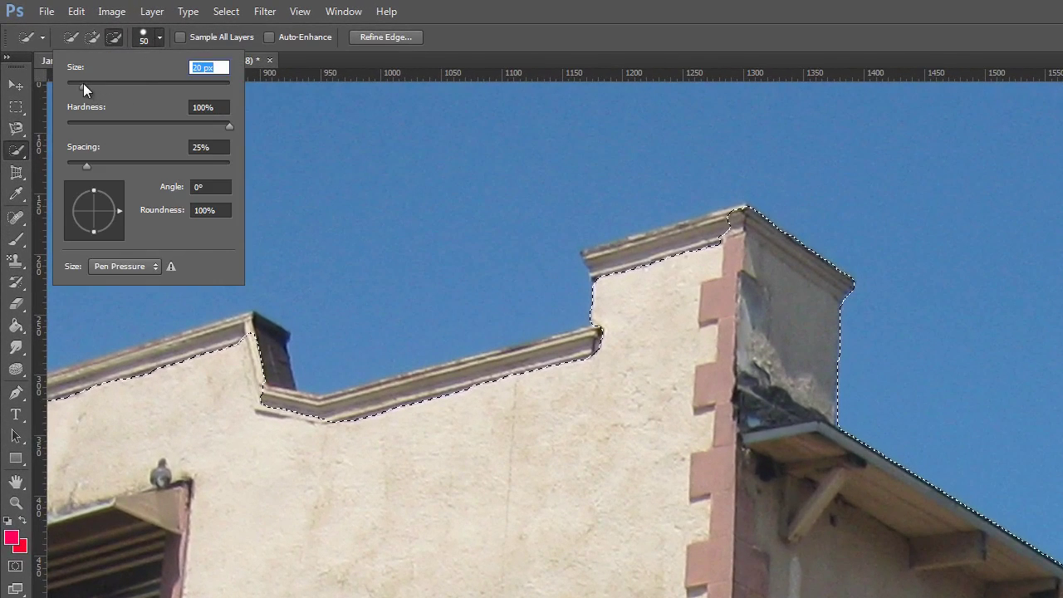
click(724, 231)
mouse_move(722, 232)
mouse_down()
mouse_move(650, 247)
mouse_move(658, 257)
mouse_move(593, 262)
mouse_move(628, 254)
mouse_up()
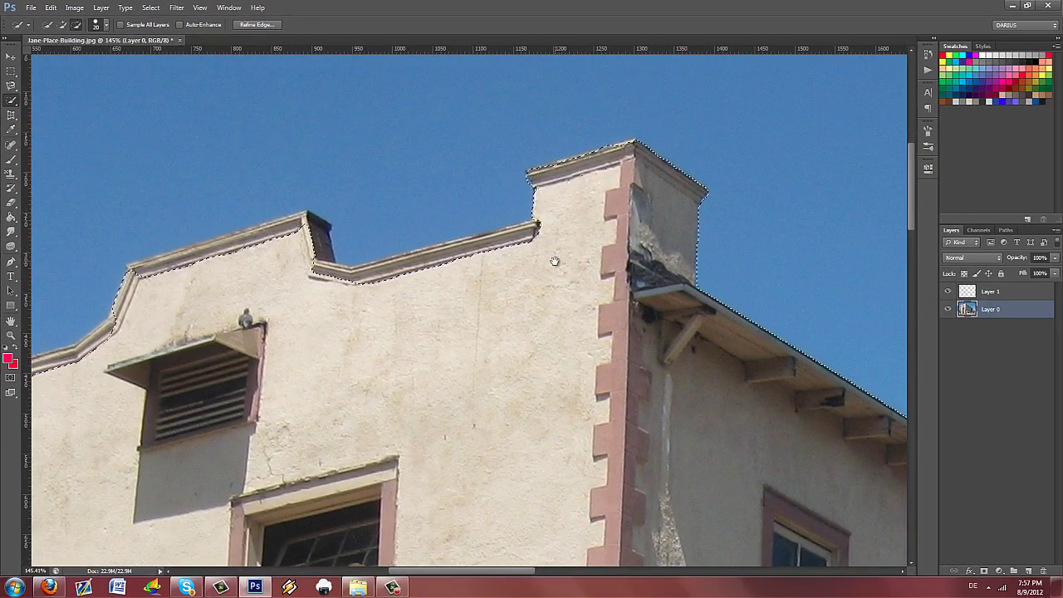
Subtract the rest of the parapet ledge along the front facade from the sky selection.
right_click(11, 101)
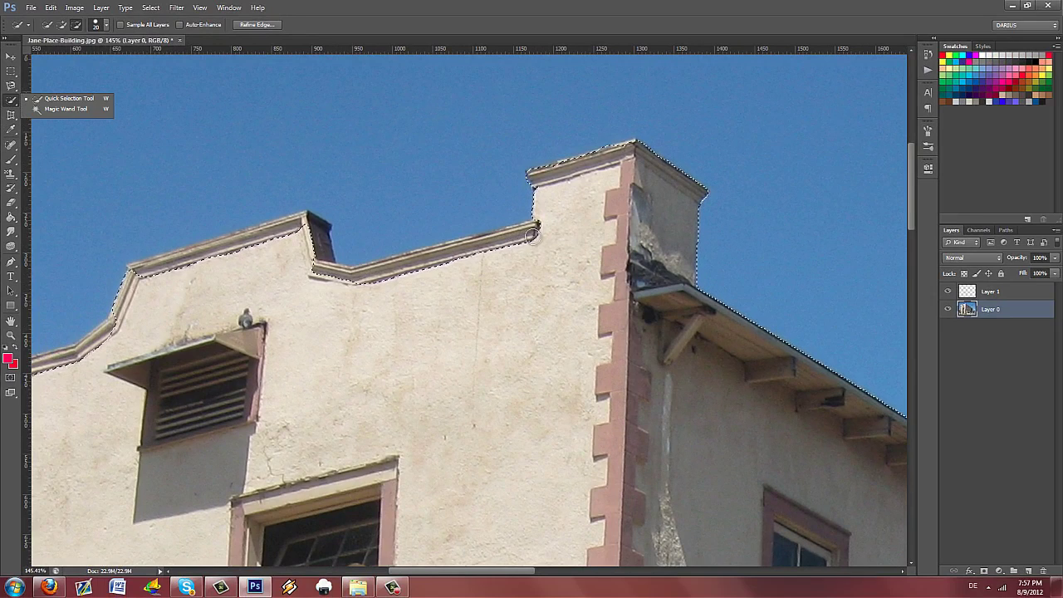
drag(528, 233, 377, 278)
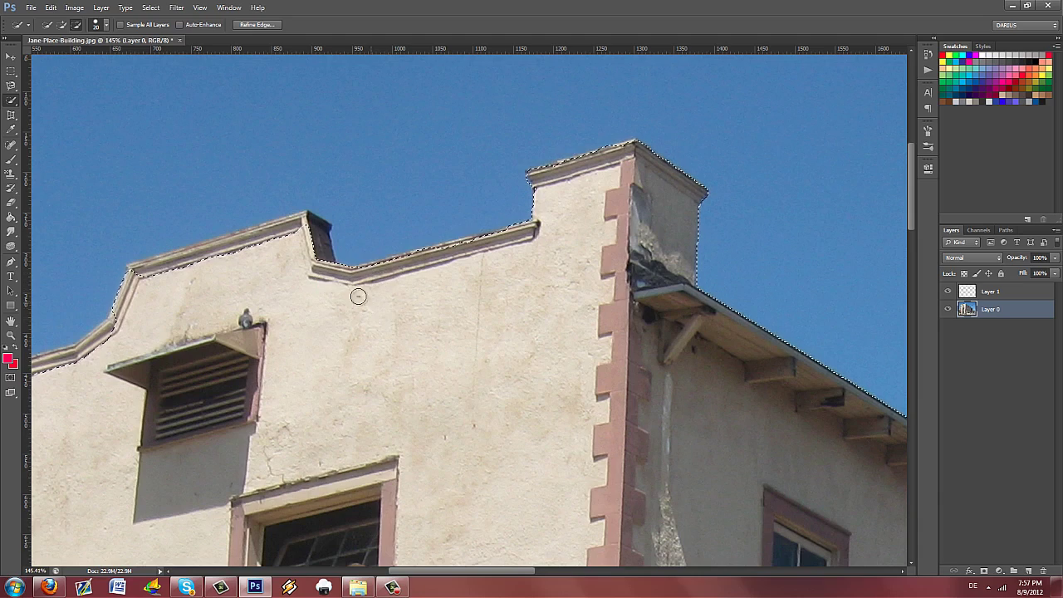
scroll(266, 267, down, 1)
scroll(265, 267, down, 2)
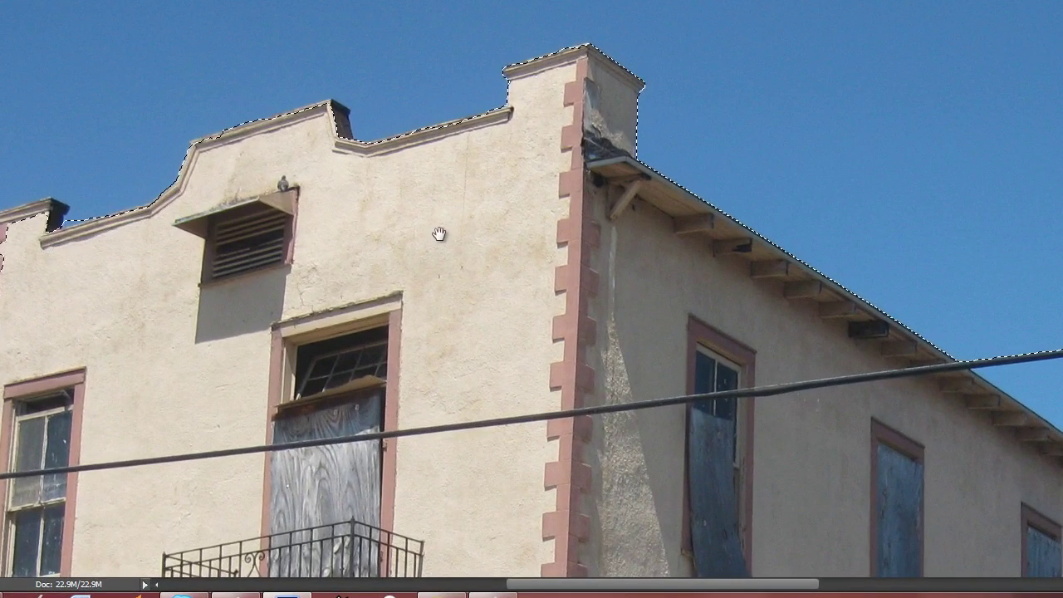
drag(438, 232, 512, 164)
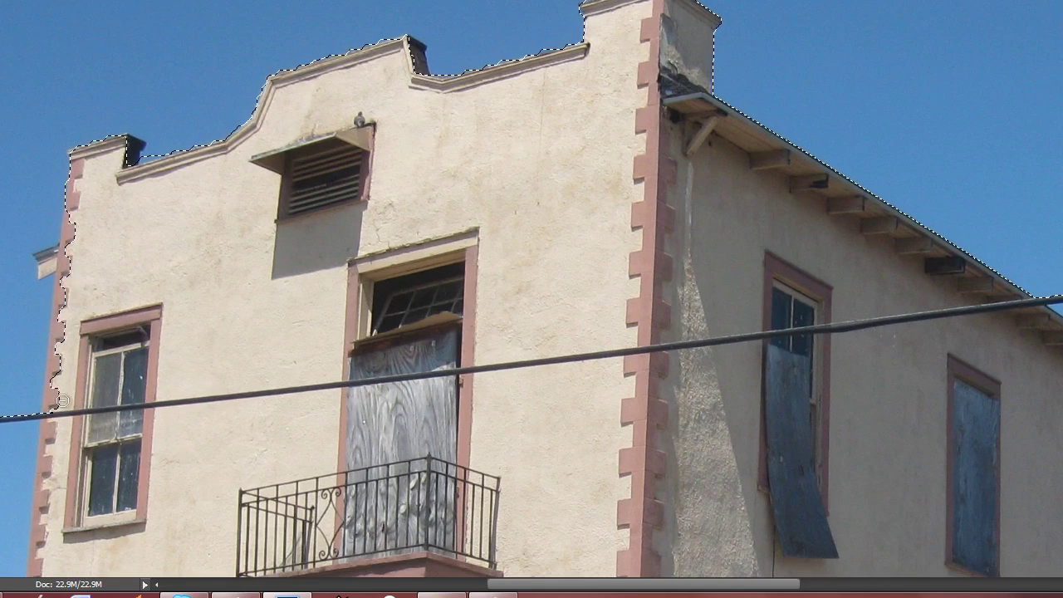
scroll(573, 232, down, 1)
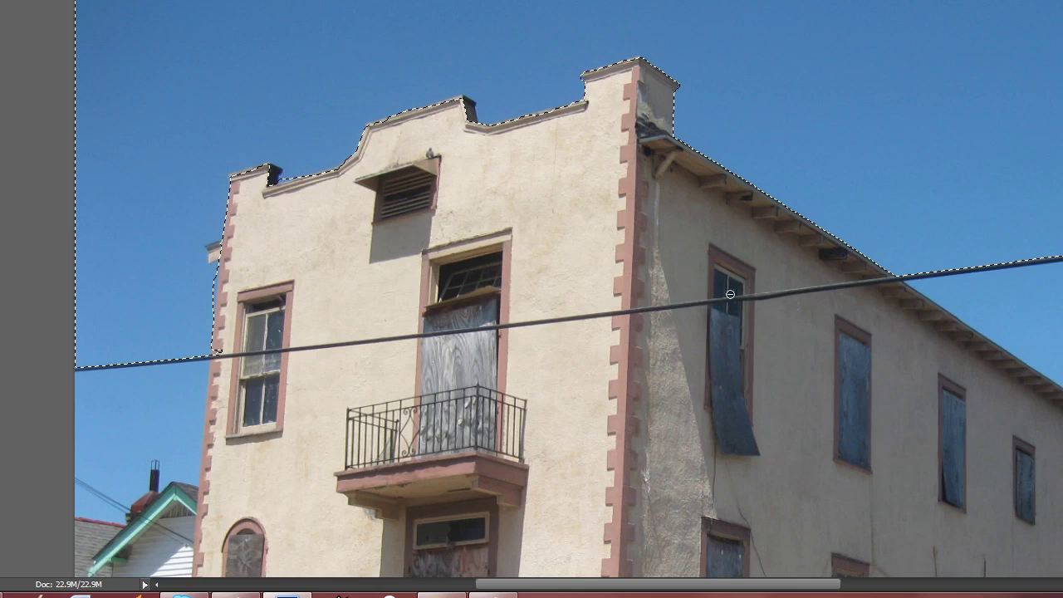
Try deleting the refined sky selection from Layer 0, undo the deletion and discard the selection.
key(Delete)
key(ctrl+d)
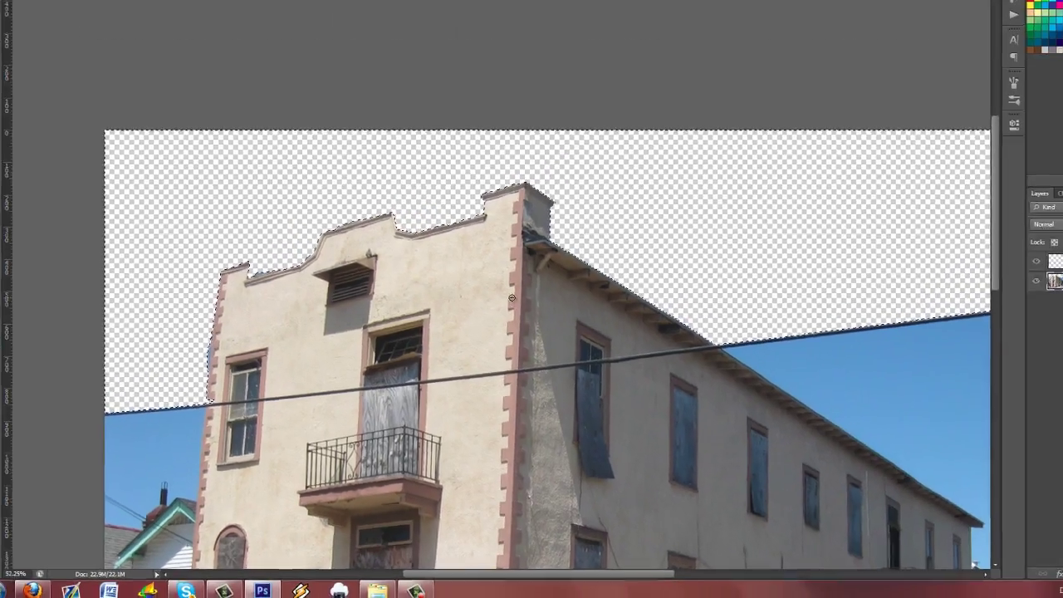
key(ctrl+alt+z)
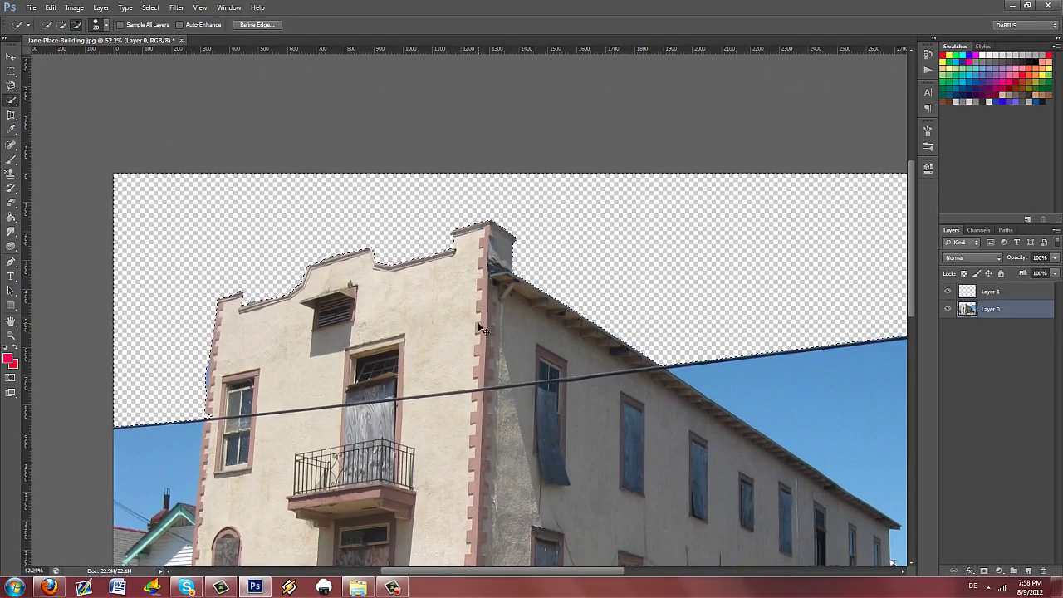
key(ctrl+alt+z)
scroll(322, 274, up, 2)
key(ctrl+d)
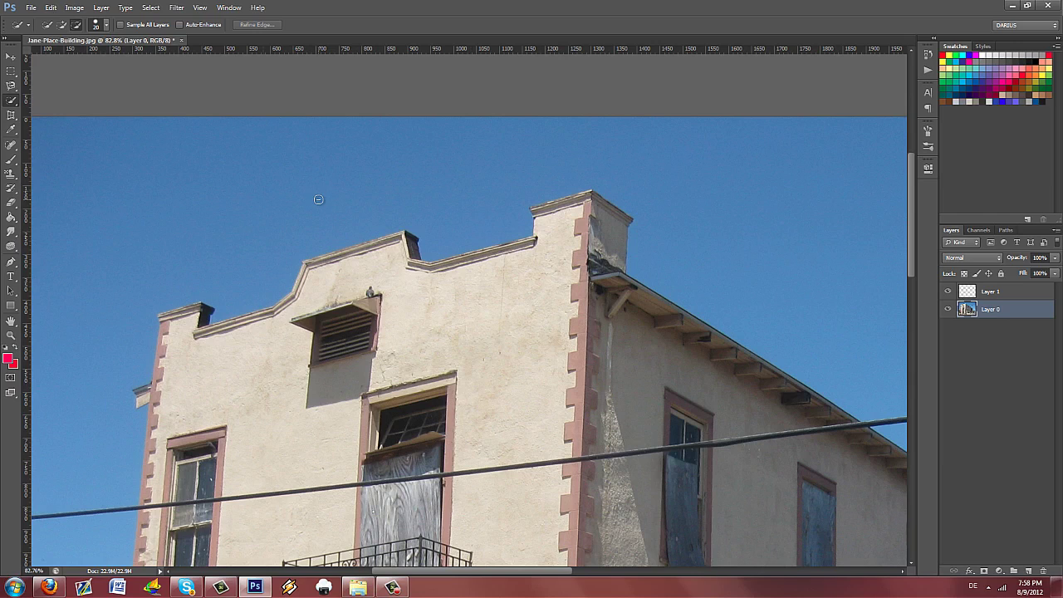
Select the sky above the power line on Layer 0 with the Magic Wand Tool.
click(10, 102)
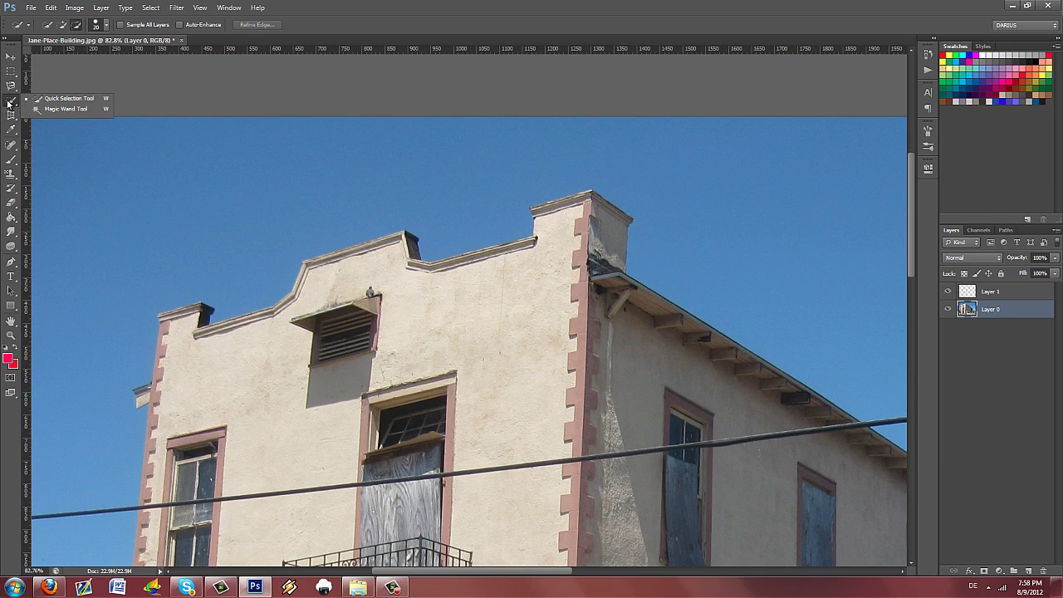
click(64, 109)
scroll(564, 284, down, 3)
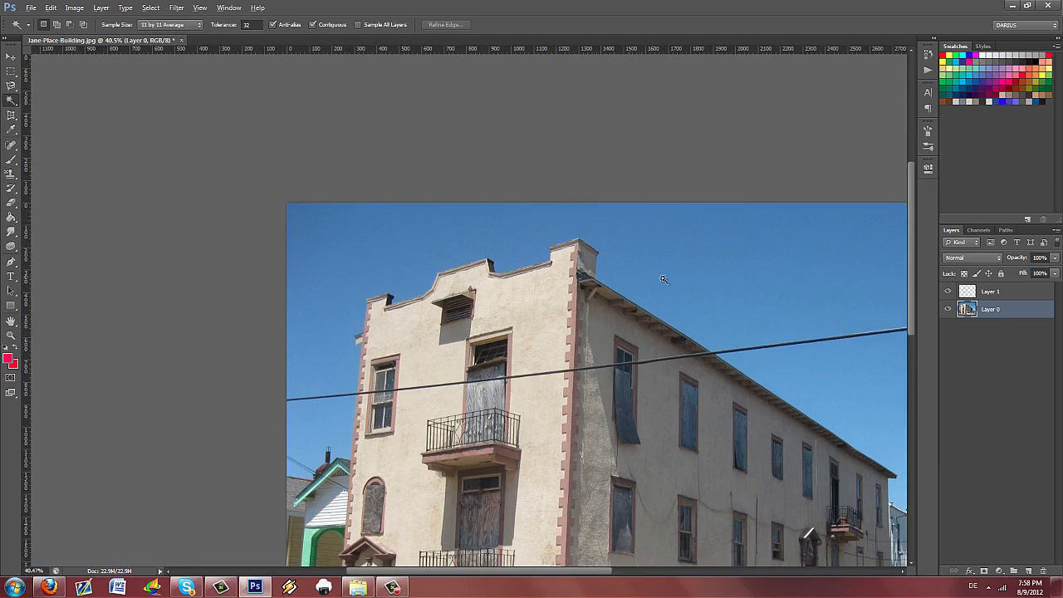
drag(672, 277, 447, 239)
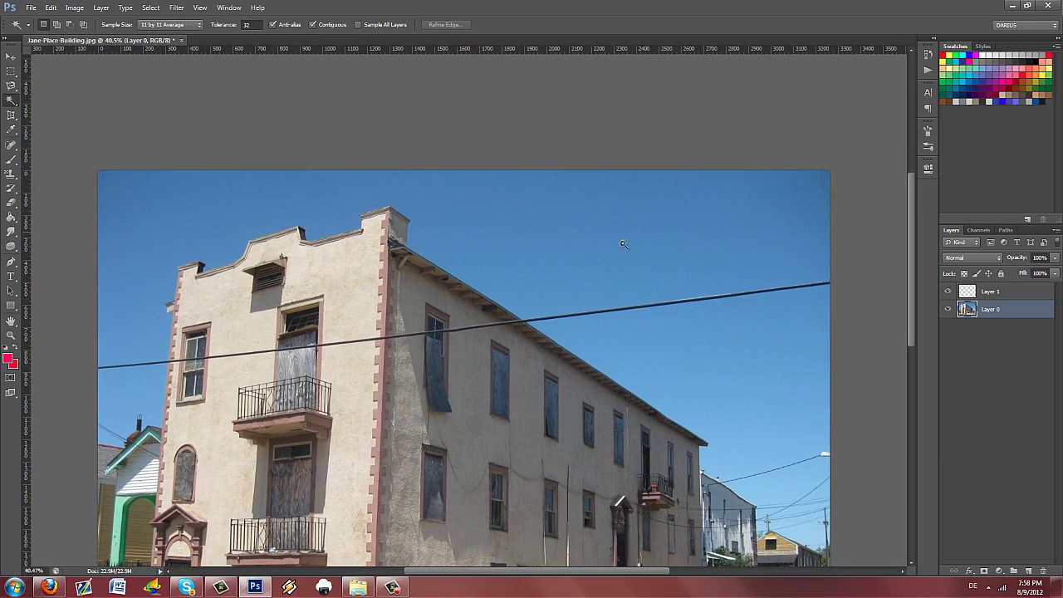
click(661, 219)
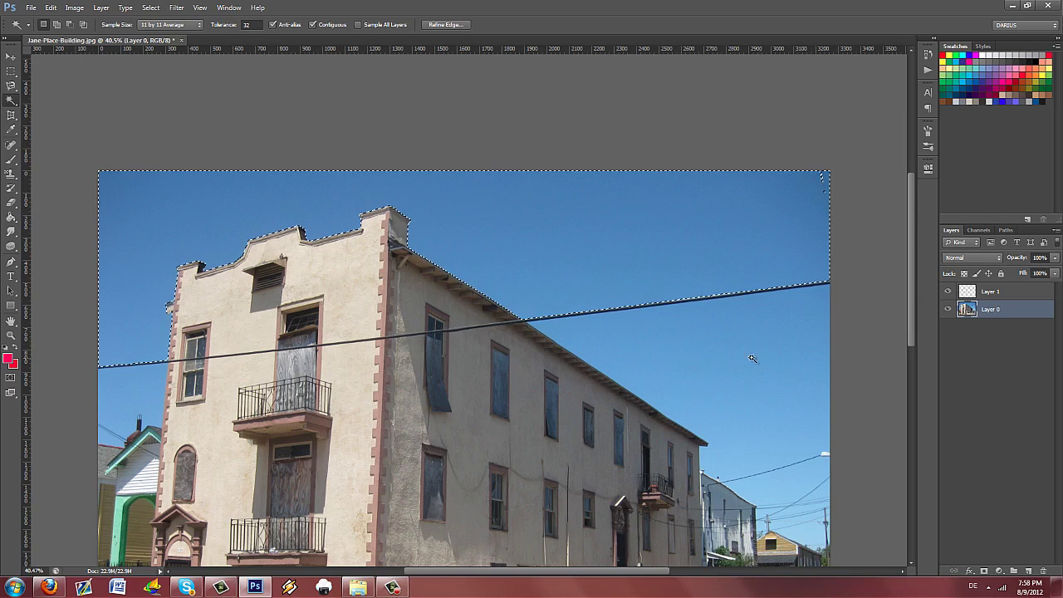
Add the sky below the power line to the Magic Wand selection, then delete the selected sky and deselect.
scroll(550, 254, down, 2)
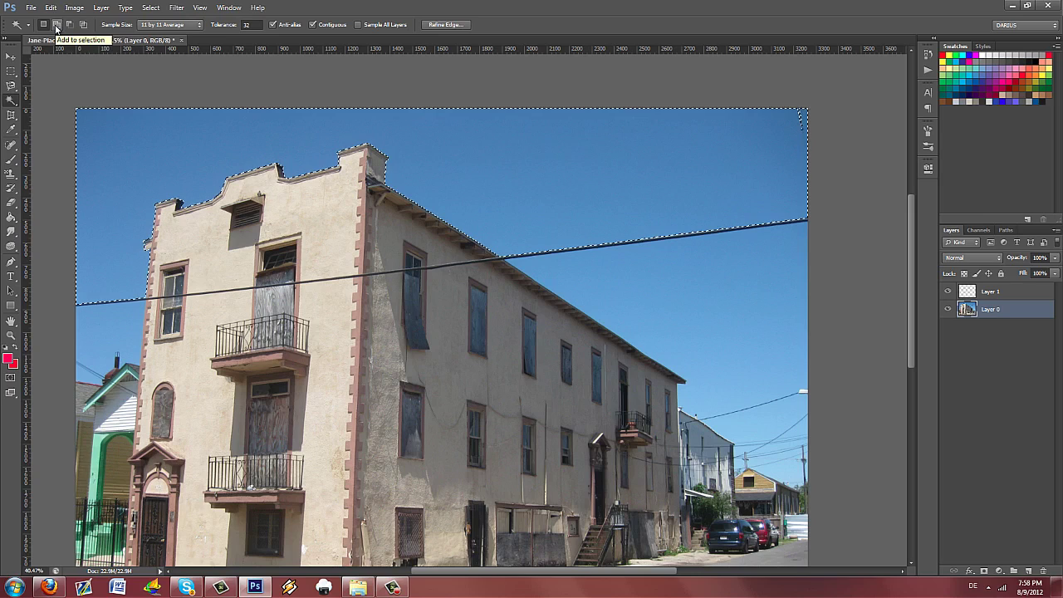
click(56, 27)
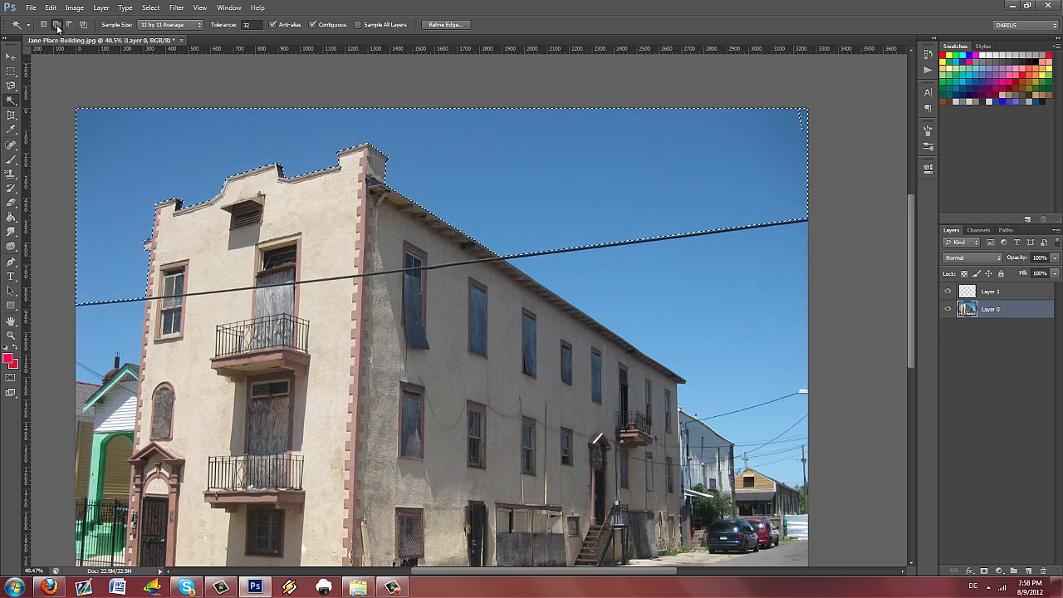
click(686, 297)
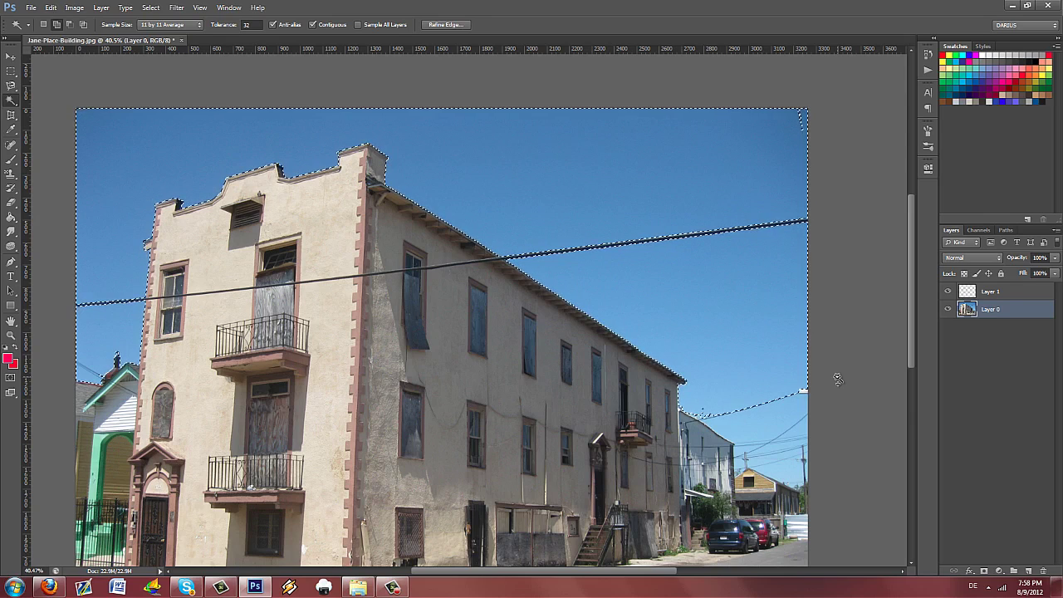
key(Delete)
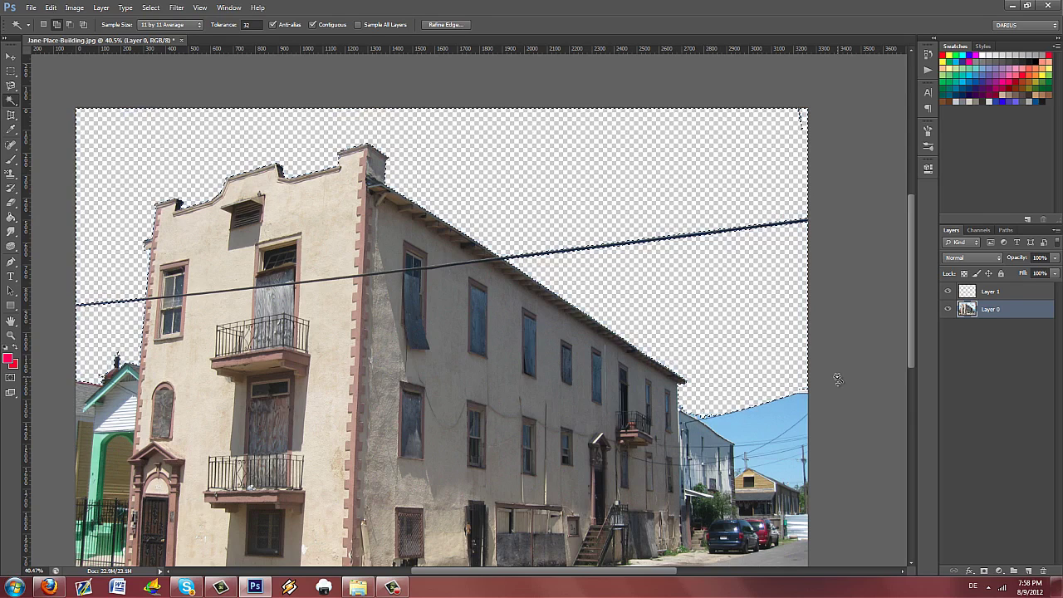
key(ctrl+d)
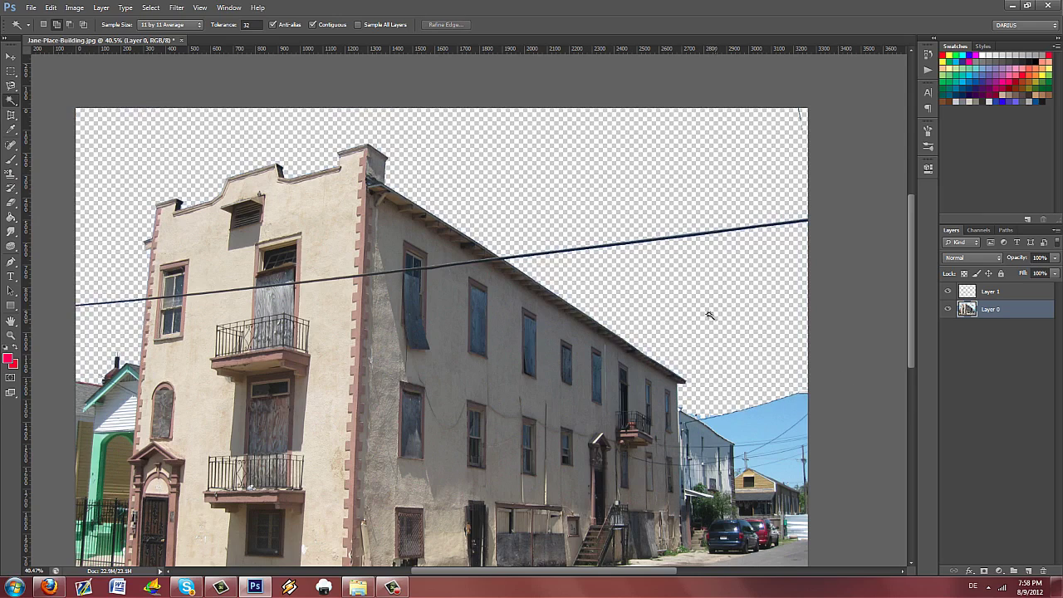
Select the remaining sky patch above the distant yellow house with the Magic Wand Tool, delete it from Layer 0 and deselect.
click(760, 424)
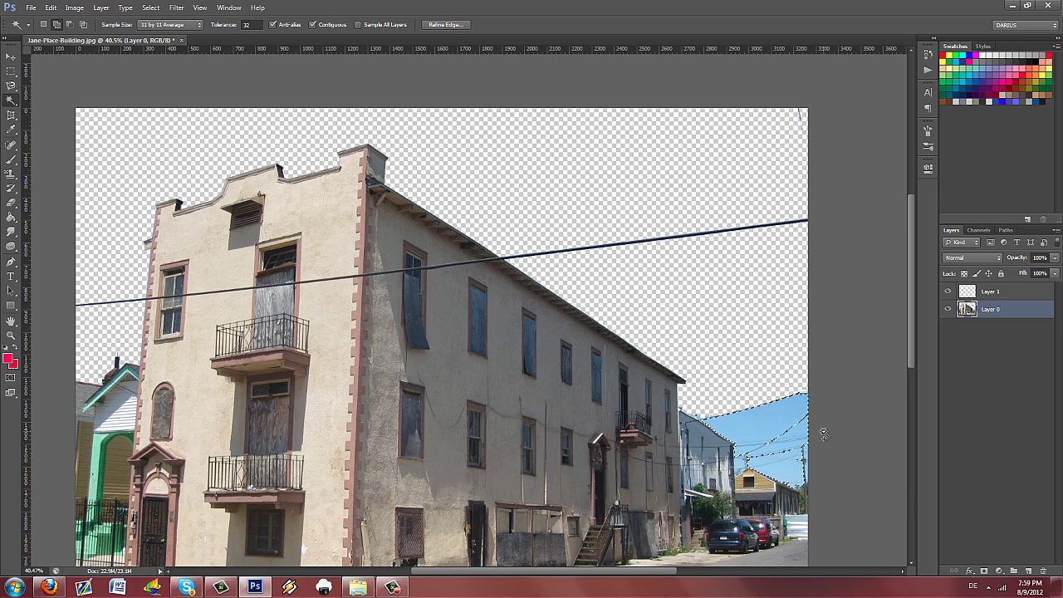
key(Delete)
key(ctrl+d)
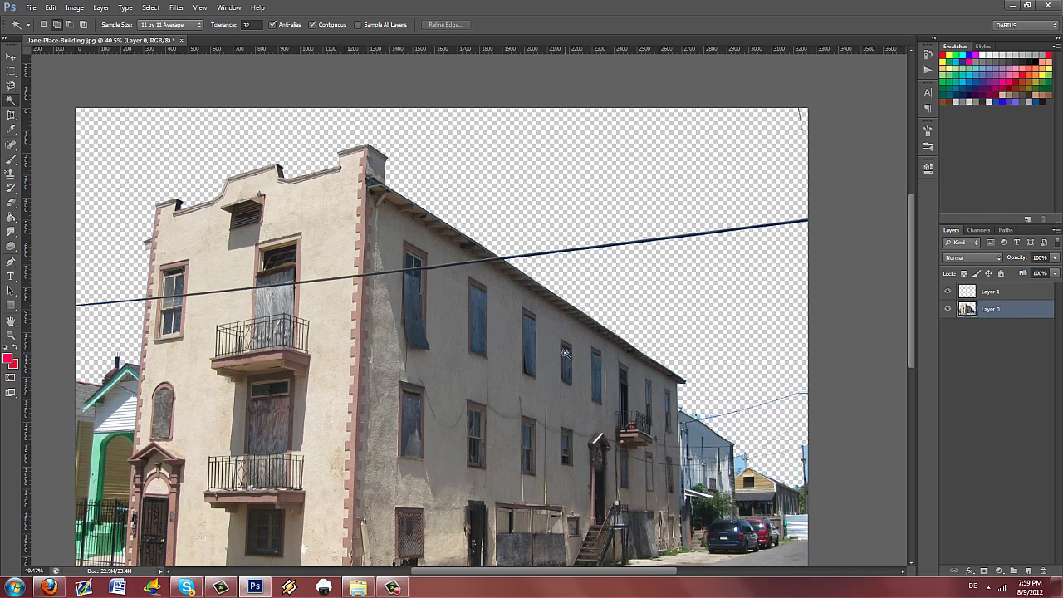
scroll(564, 353, down, 2)
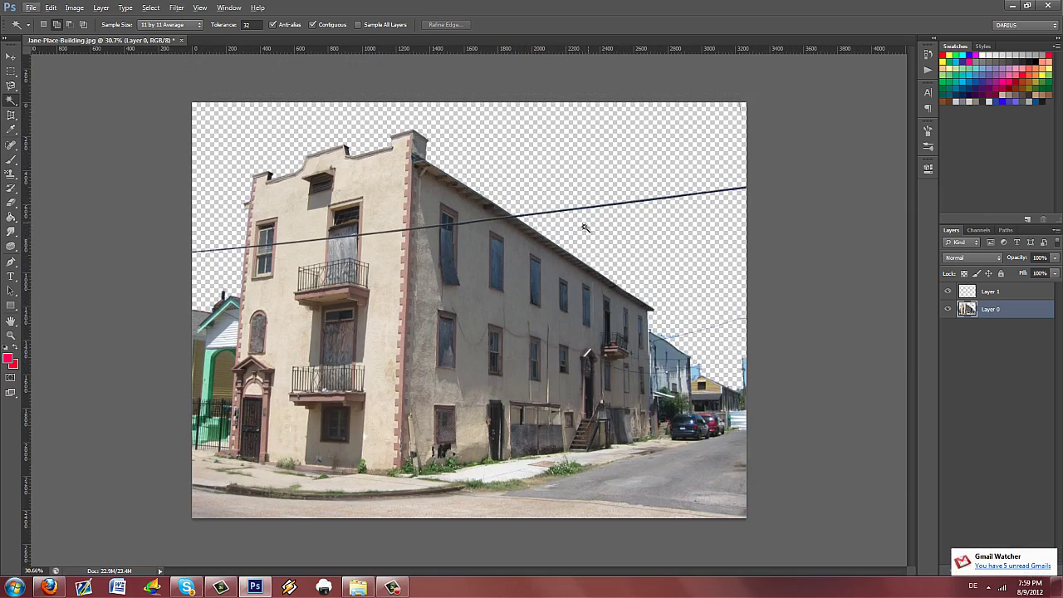
Undo the Magic Wand selections and sky deletions on Layer 0 back to the complete photo with no selection.
key(ctrl+alt+z)
key(ctrl+alt+z)
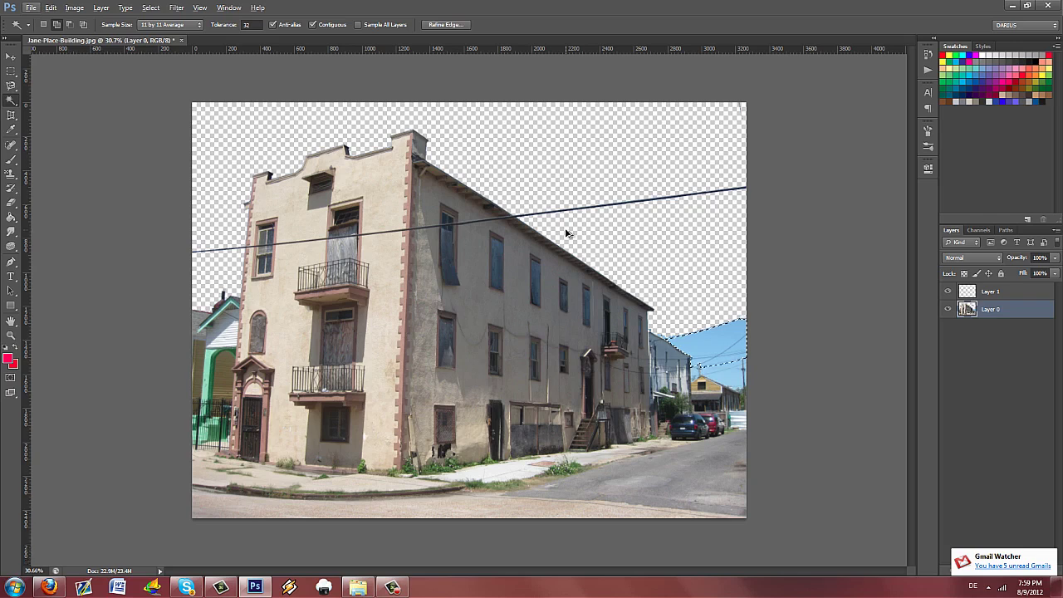
key(ctrl+alt+z)
key(ctrl+alt+z)
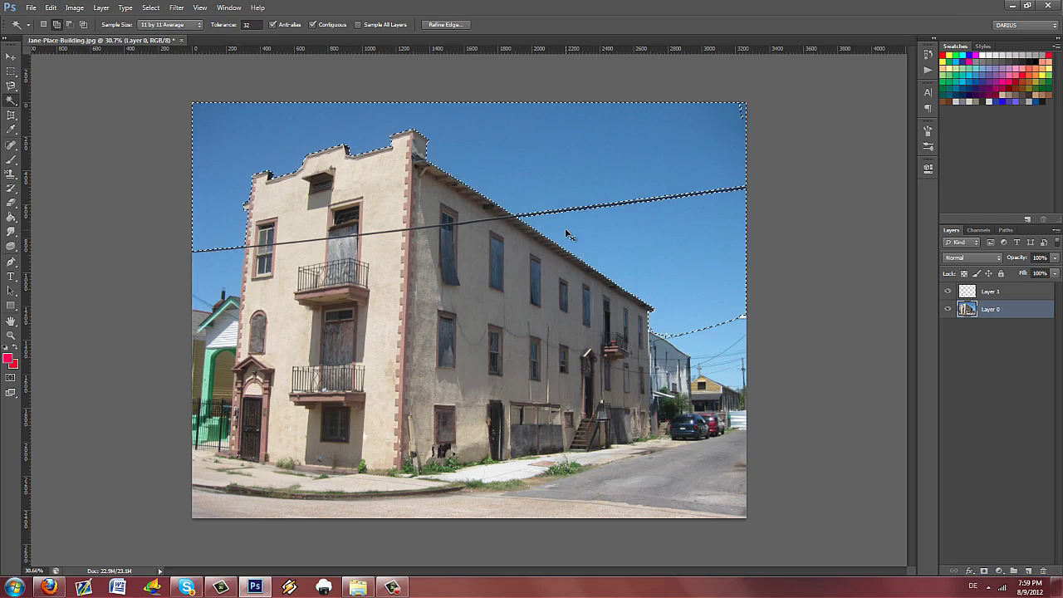
key(ctrl+0)
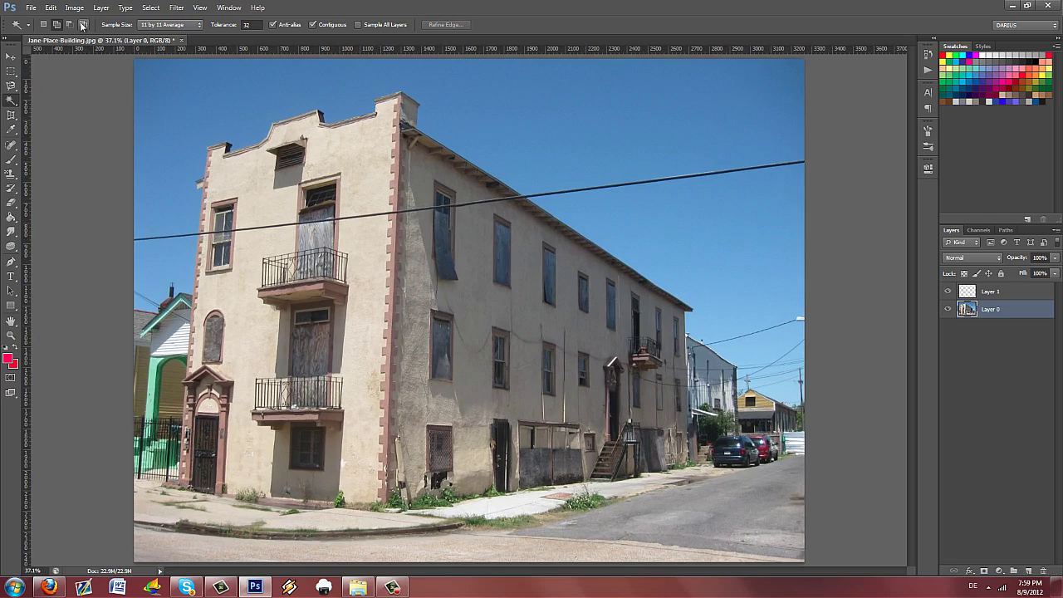
Set the Magic Wand sample size to 101 by 101 Average, test it on the sky above the power line and deselect.
click(169, 25)
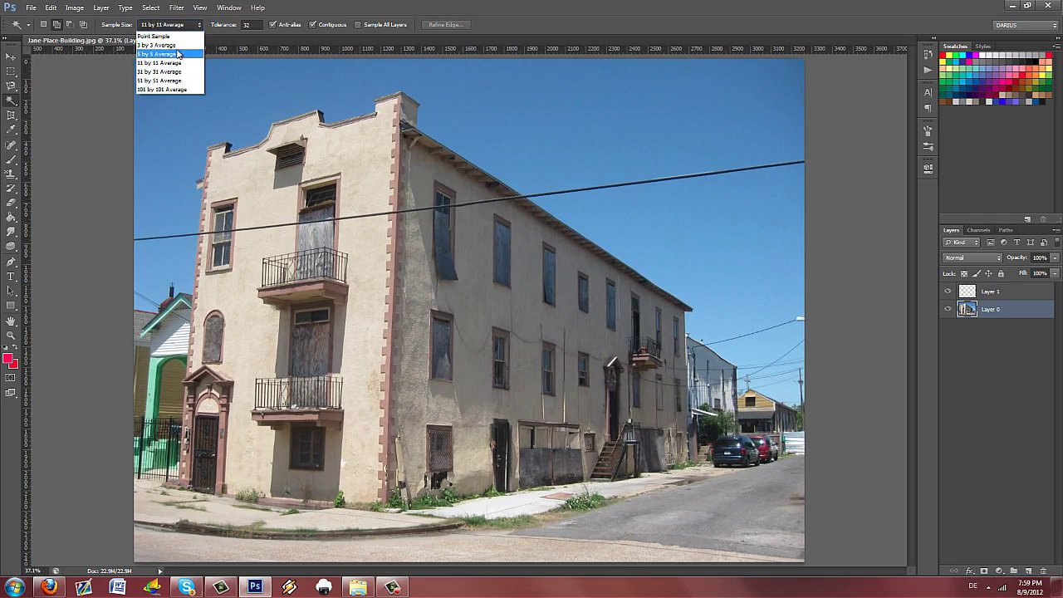
click(176, 37)
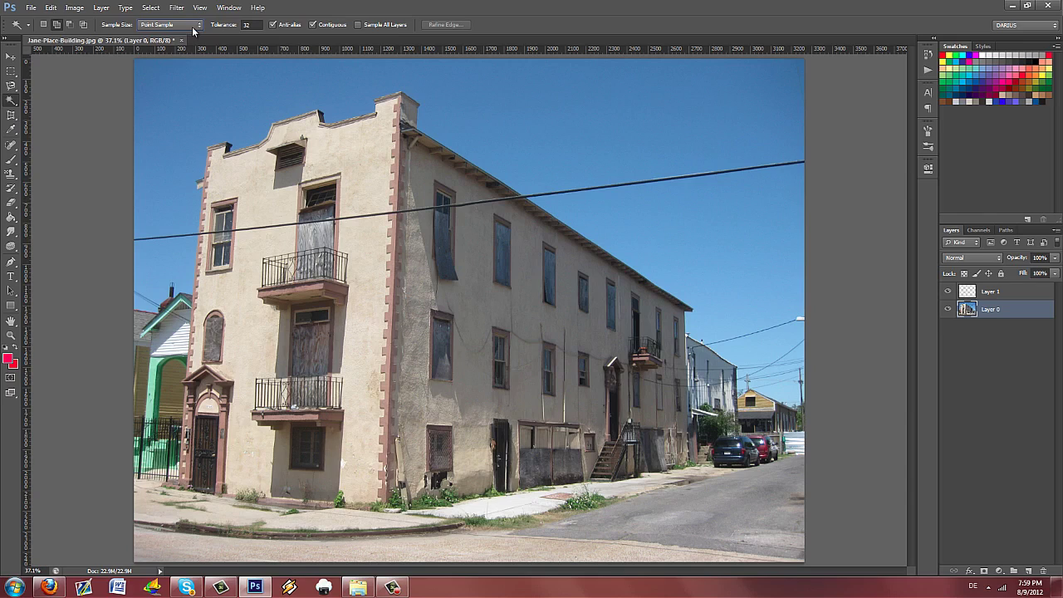
click(193, 27)
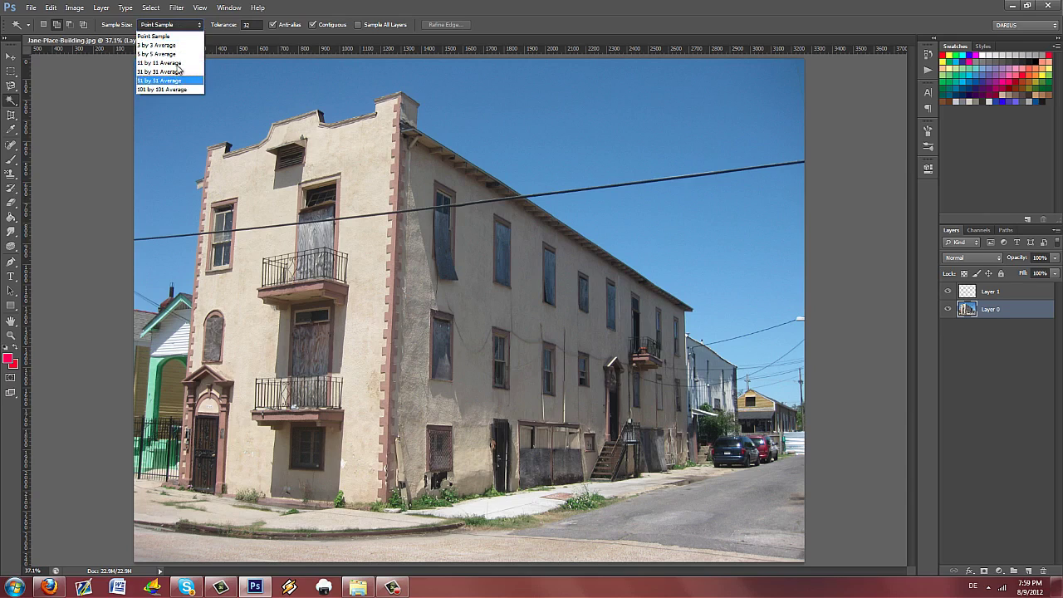
click(162, 89)
click(528, 116)
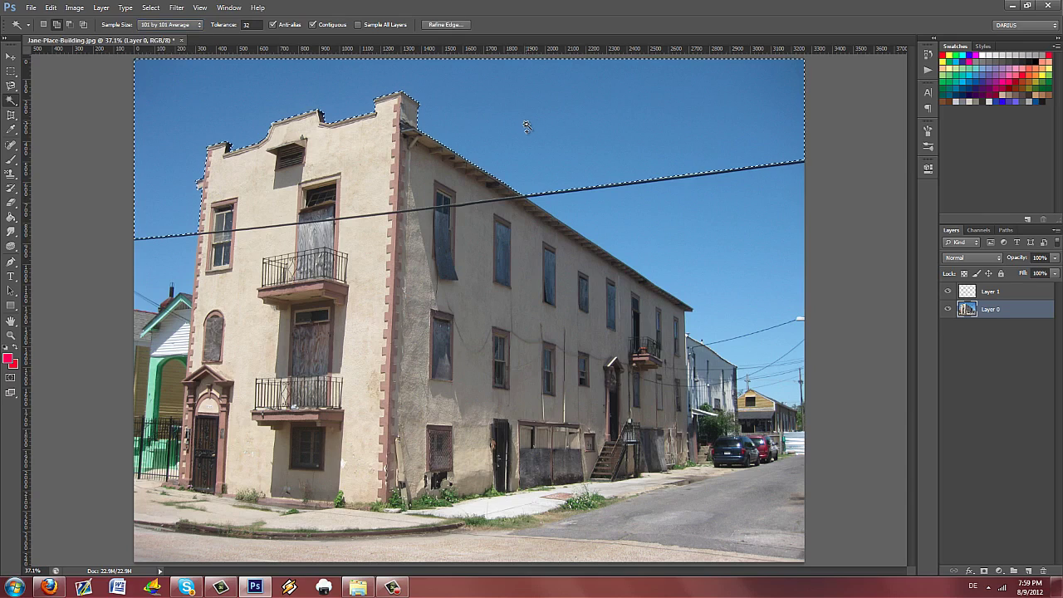
key(ctrl+d)
Set the Magic Wand to Point Sample with a tolerance of 120, test it on the sky and discard the selection.
click(170, 24)
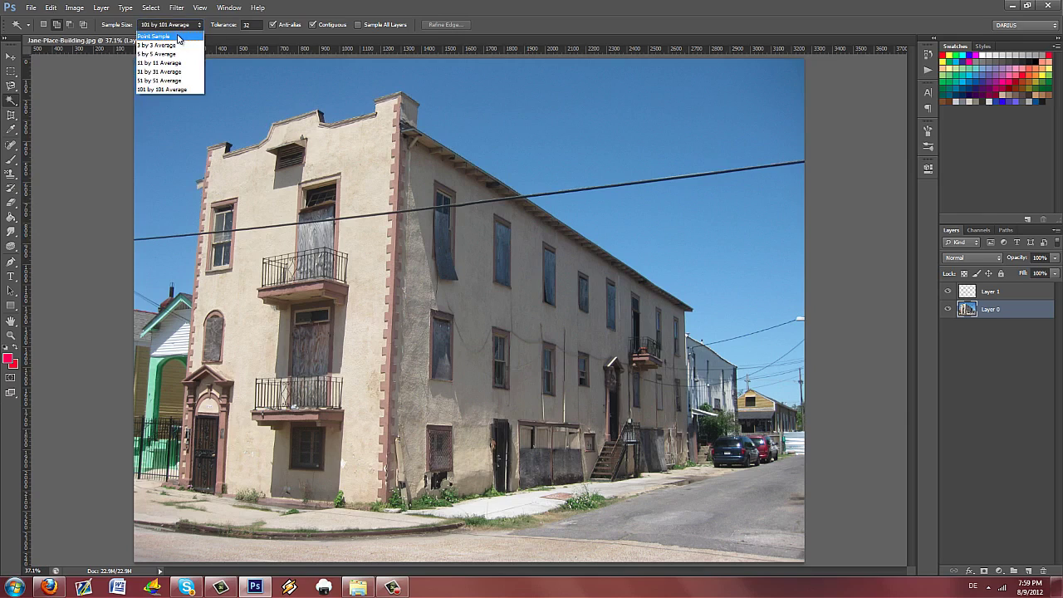
click(176, 37)
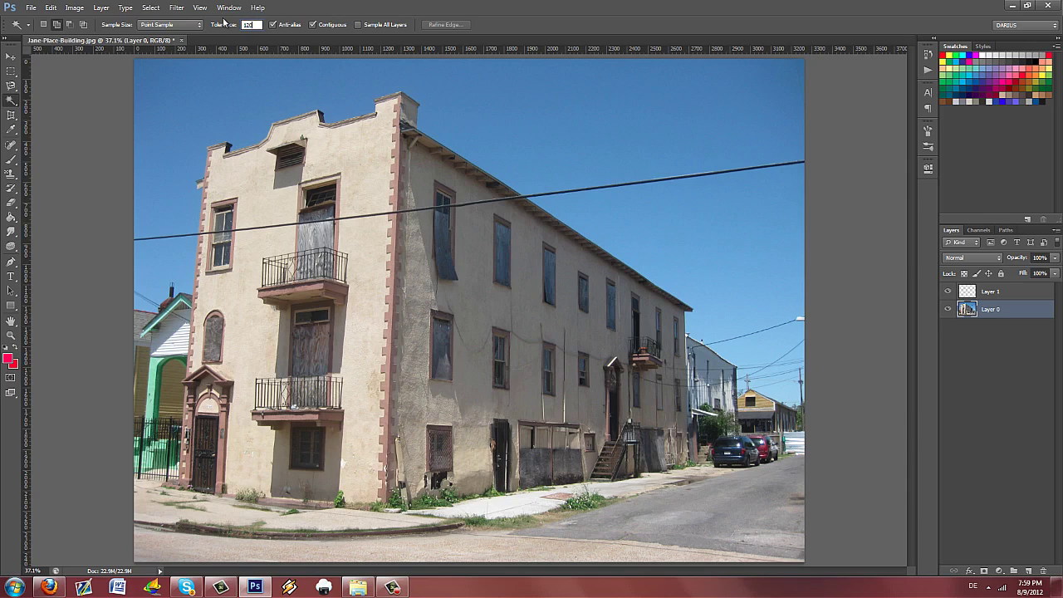
click(592, 141)
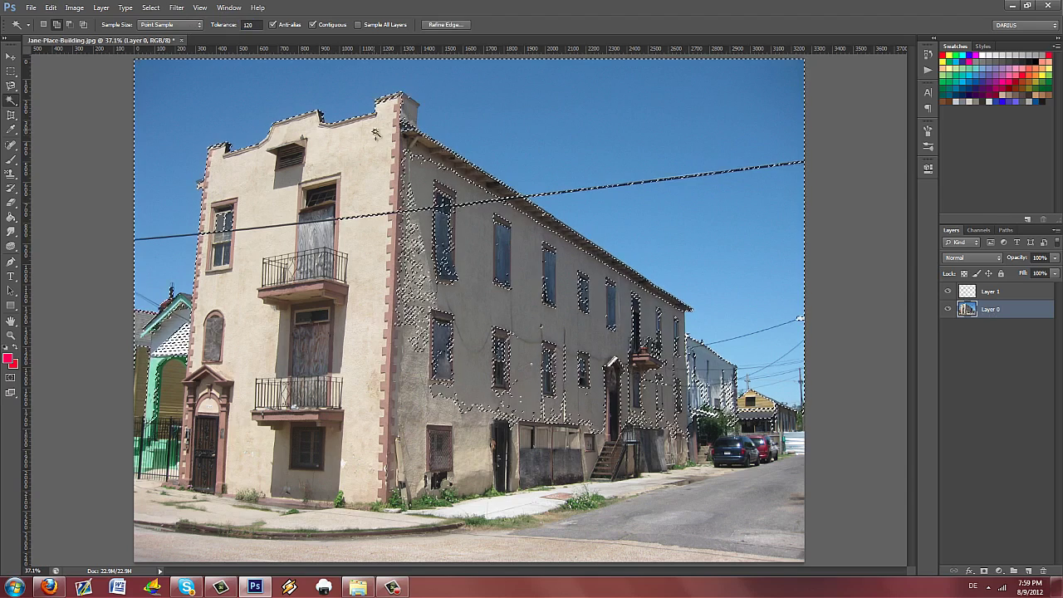
key(ctrl+d)
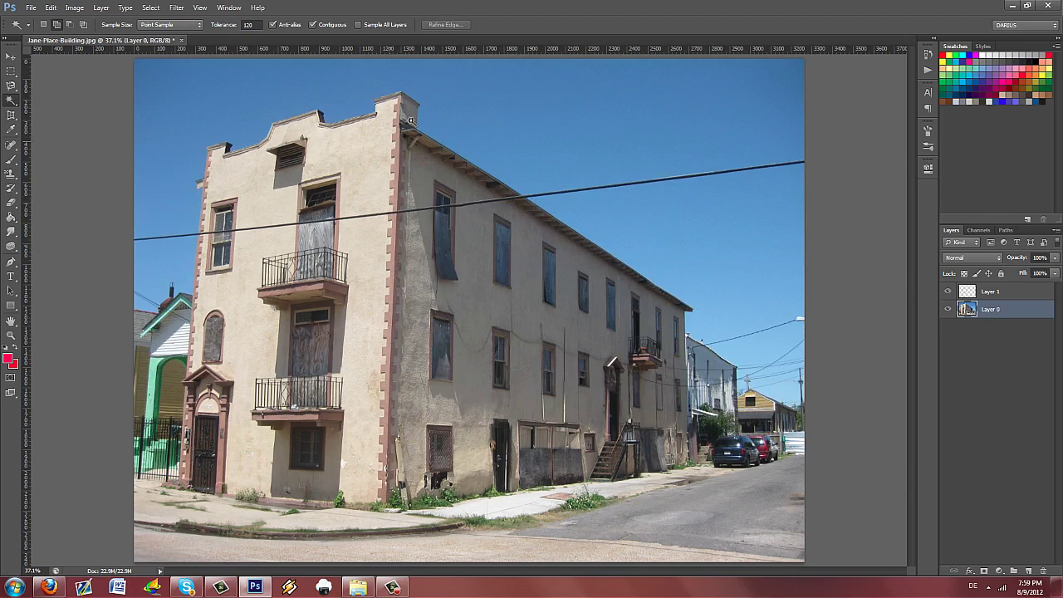
Set the Magic Wand tolerance to 32, test it on the sky above the power line and deselect.
double_click(257, 23)
text(32)
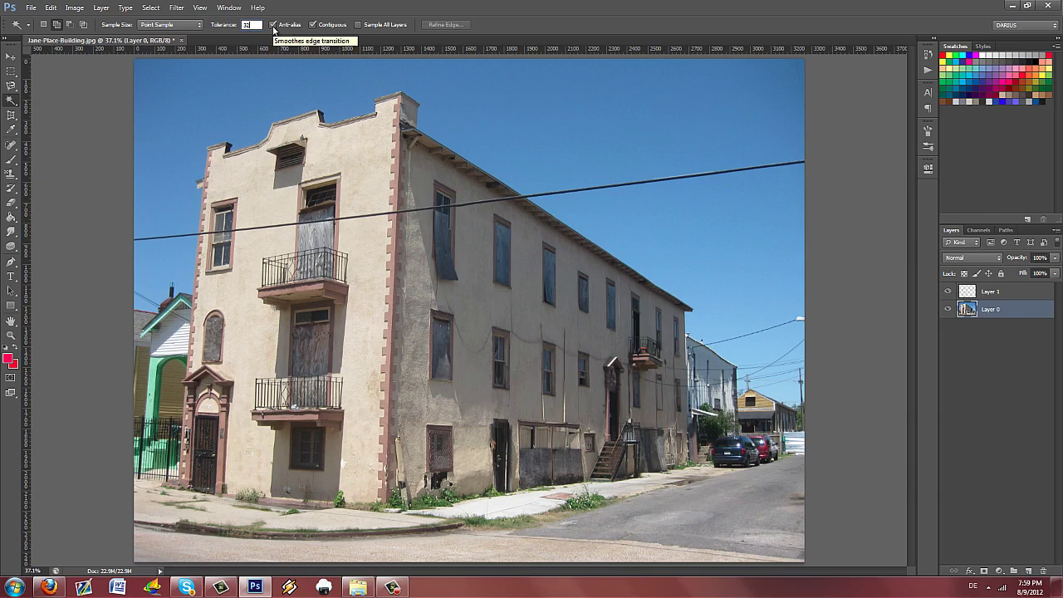
key(Return)
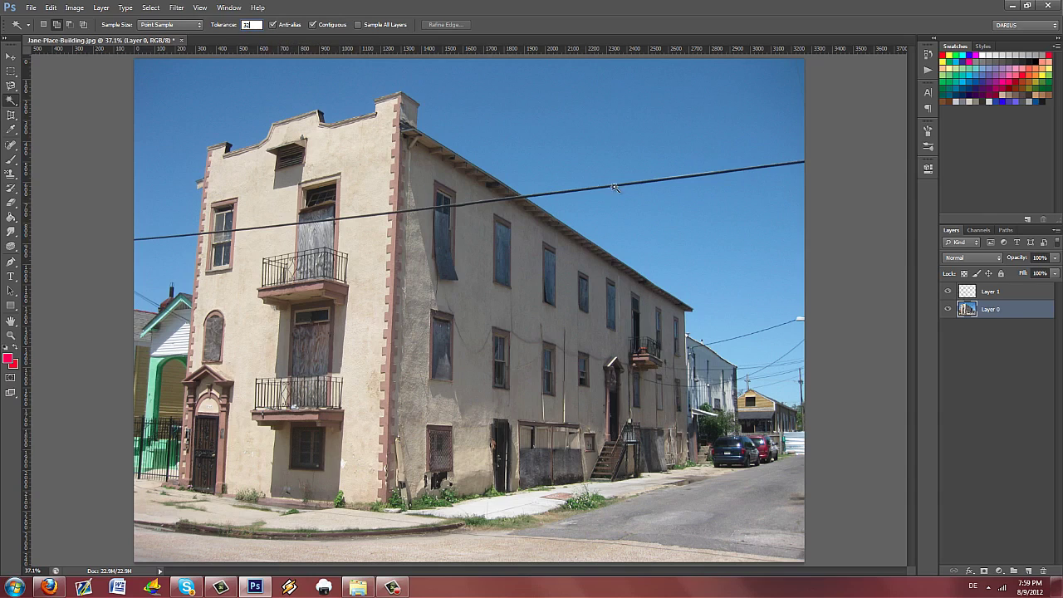
click(473, 116)
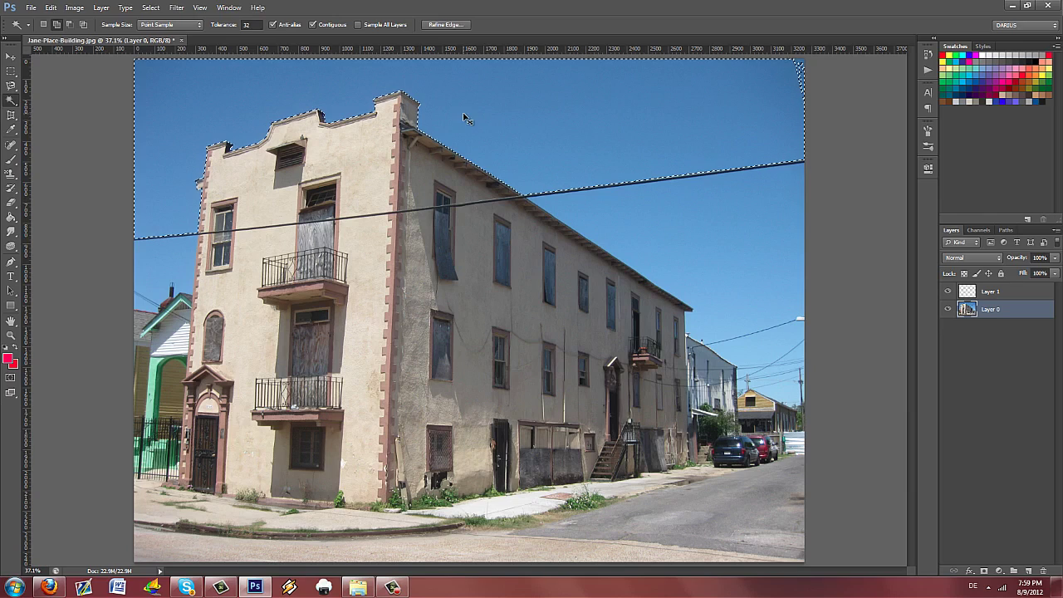
key(ctrl+d)
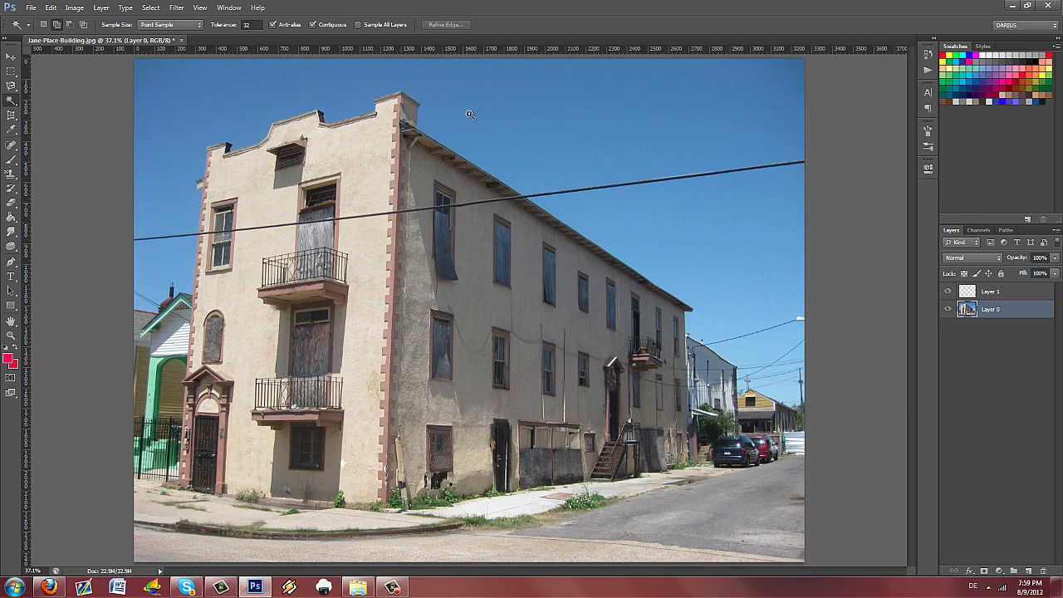
Try to enlarge the canvas by extending the Crop Tool frame beyond the photo on all sides, then leave the original size.
click(11, 115)
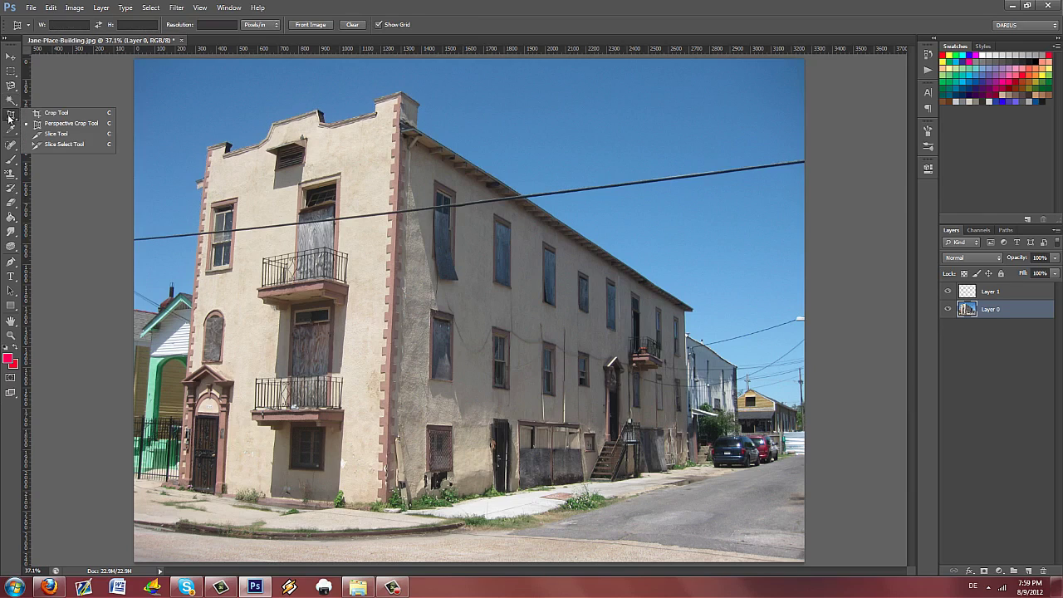
click(51, 113)
scroll(534, 199, down, 3)
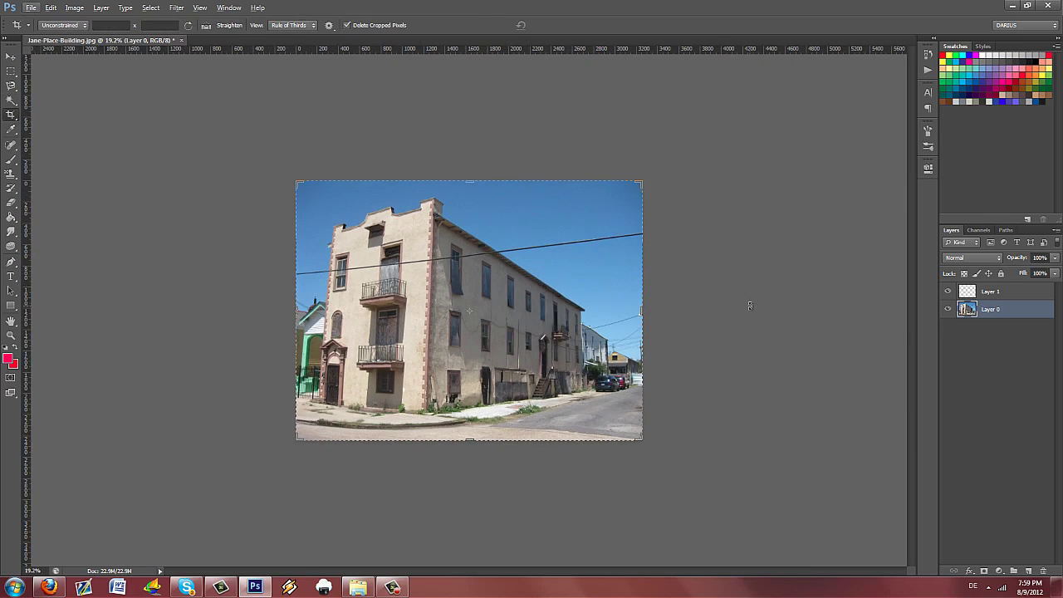
click(15, 116)
click(51, 114)
click(73, 8)
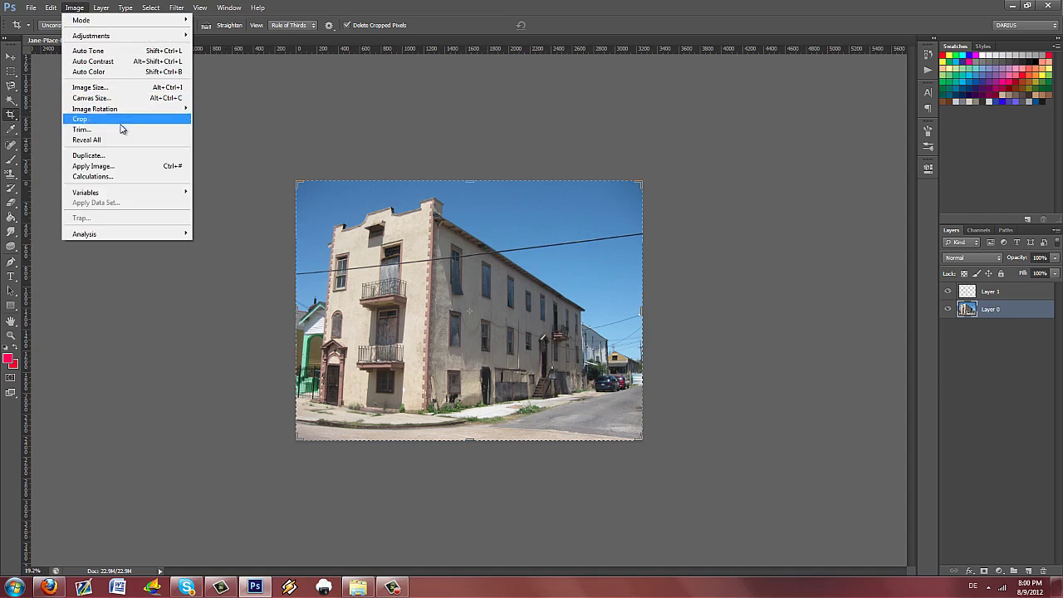
click(86, 139)
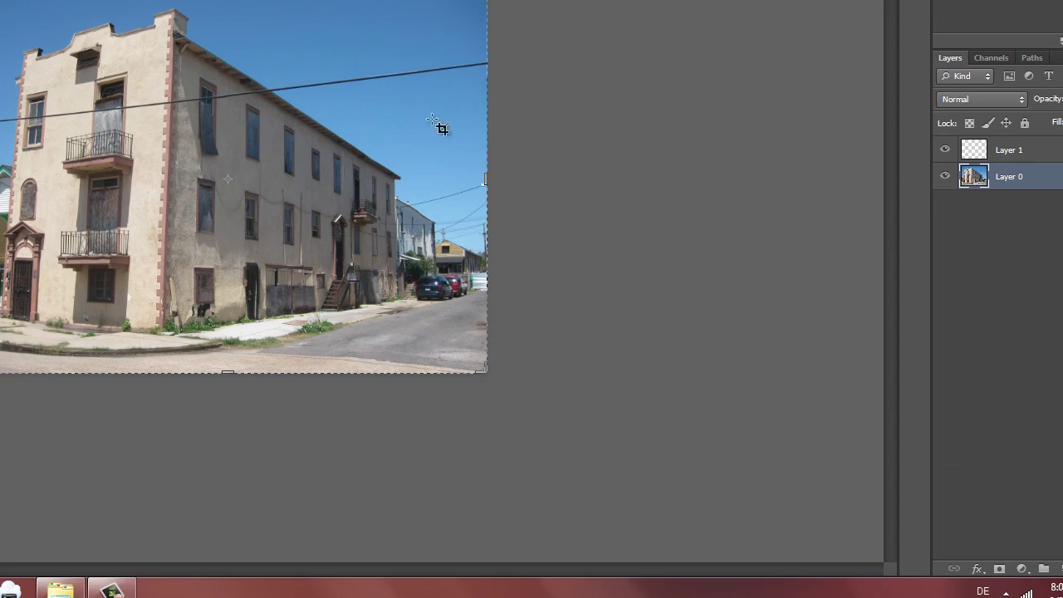
drag(487, 179, 637, 180)
drag(227, 372, 226, 541)
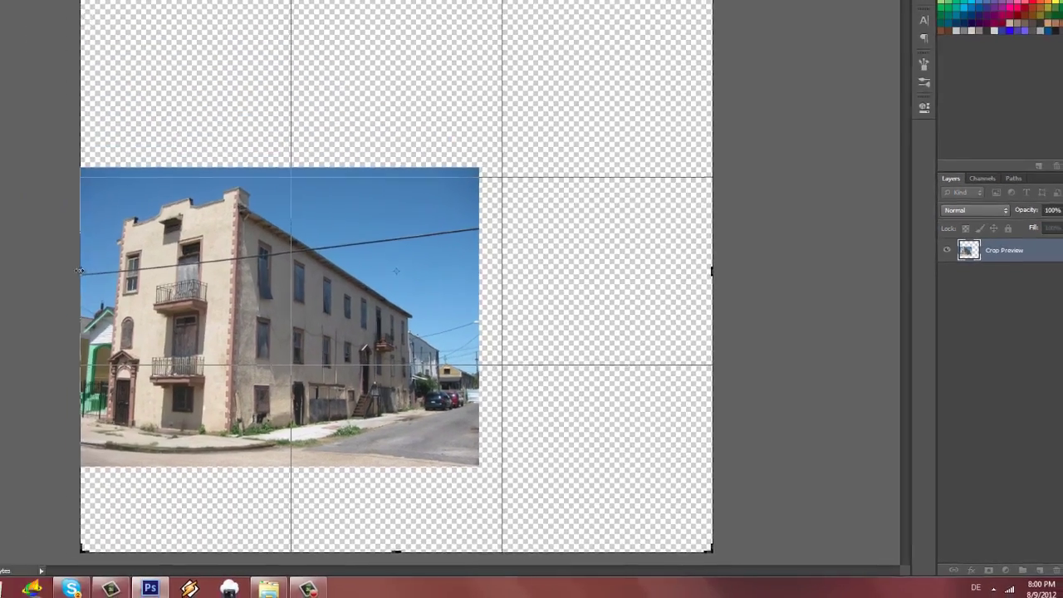
drag(80, 271, 0, 269)
key(Return)
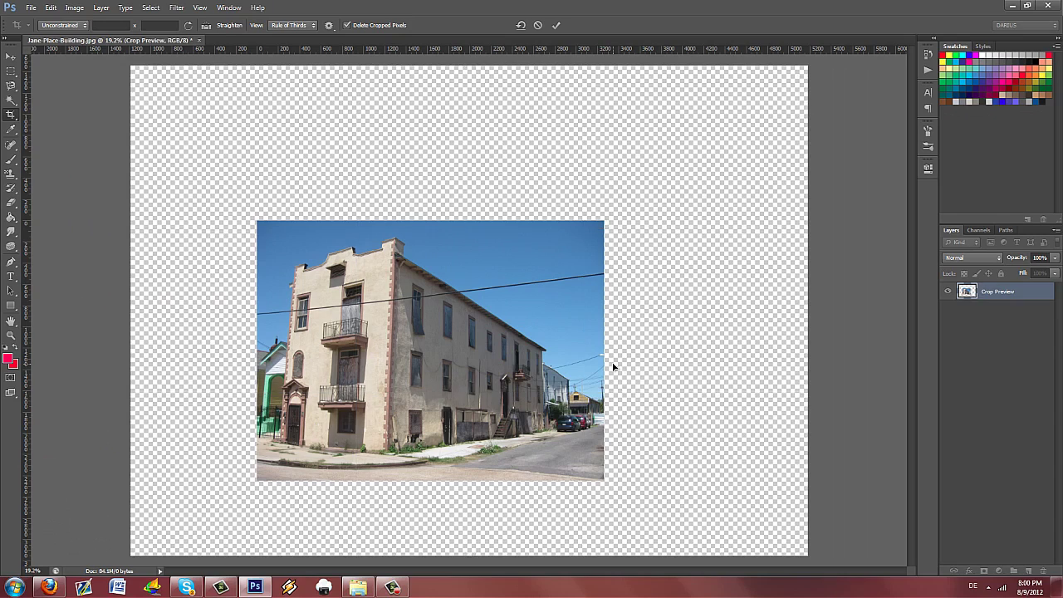
key(ctrl+minus)
key(ctrl+minus)
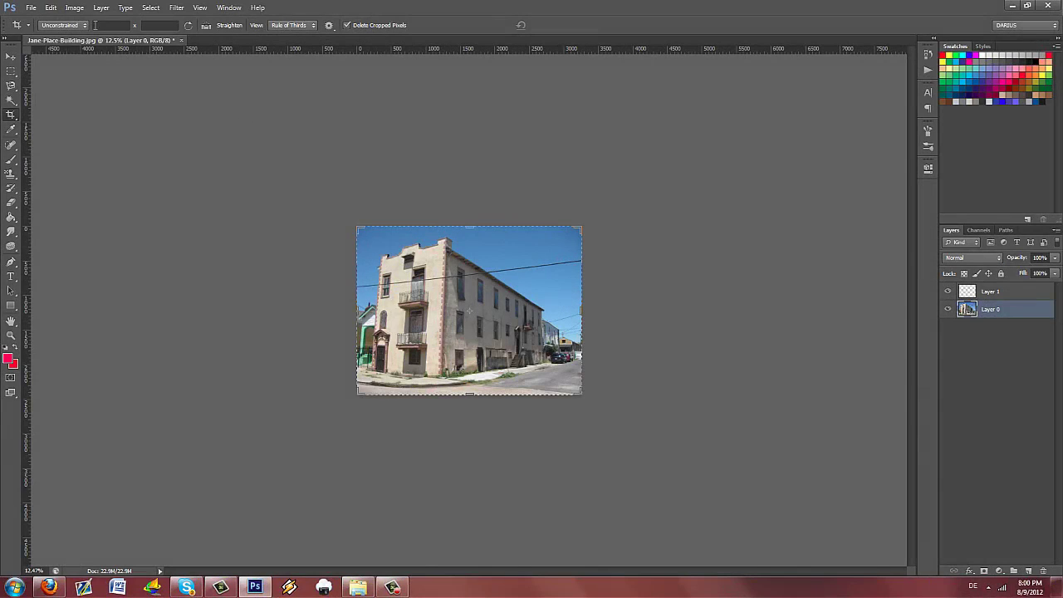
click(75, 8)
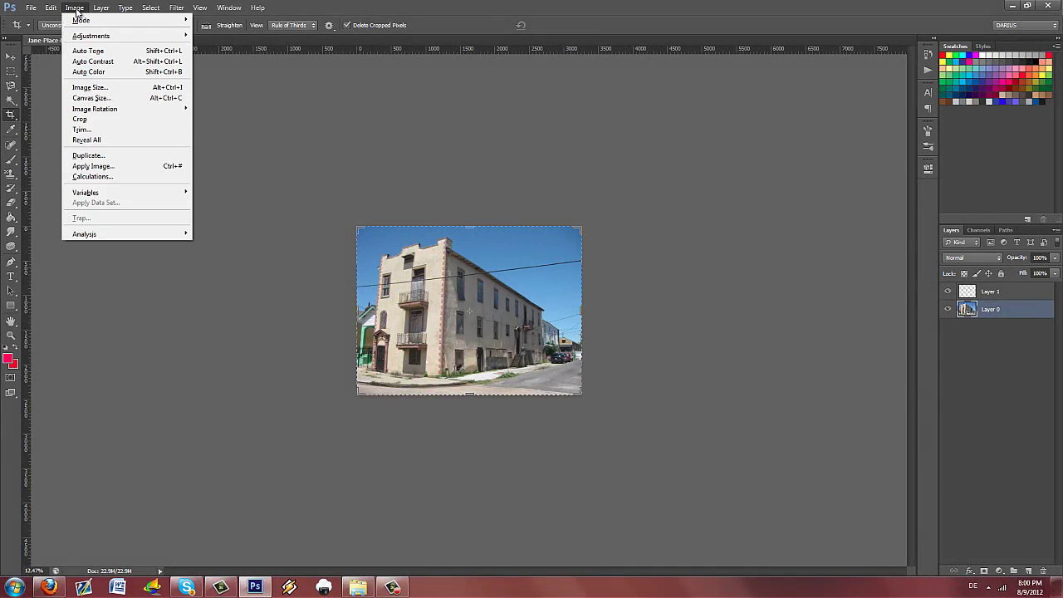
click(999, 311)
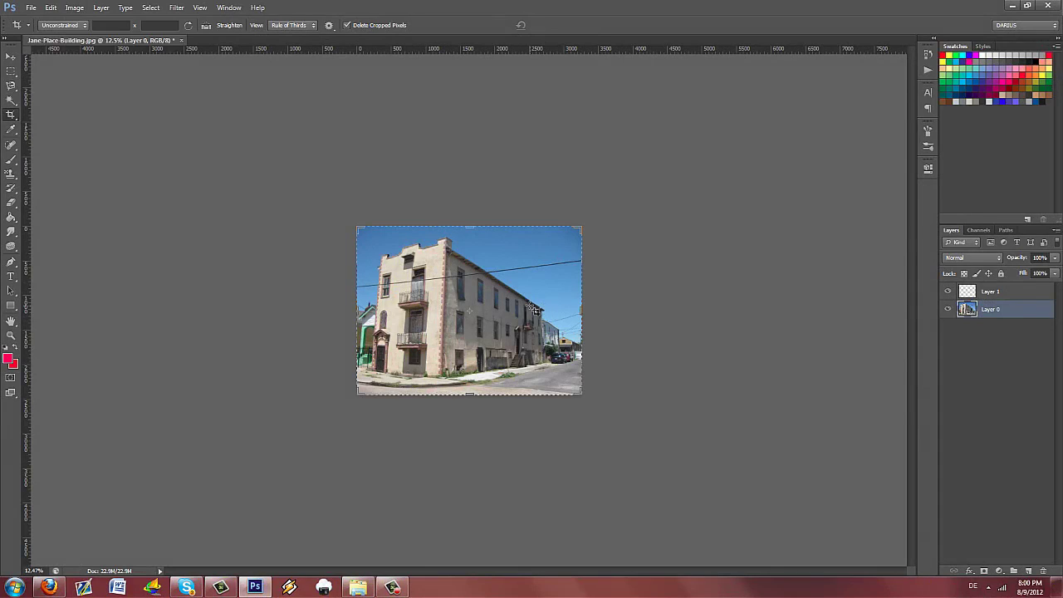
Draw a Perspective Crop Tool frame around the building's narrow front facade, from above its roofline down to the pavement.
scroll(622, 332, up, 1)
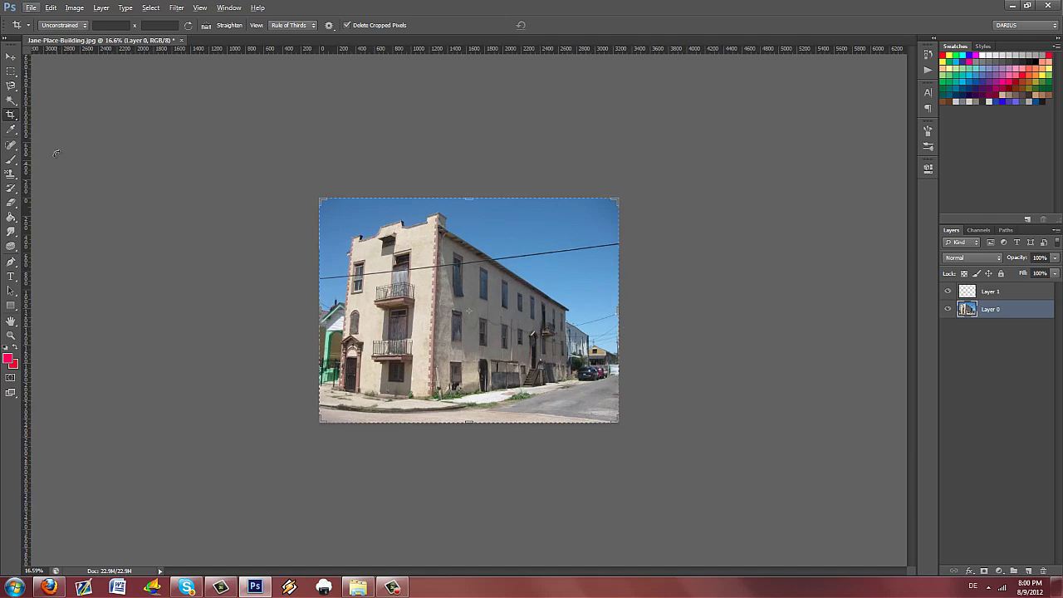
scroll(101, 169, up, 1)
right_click(12, 115)
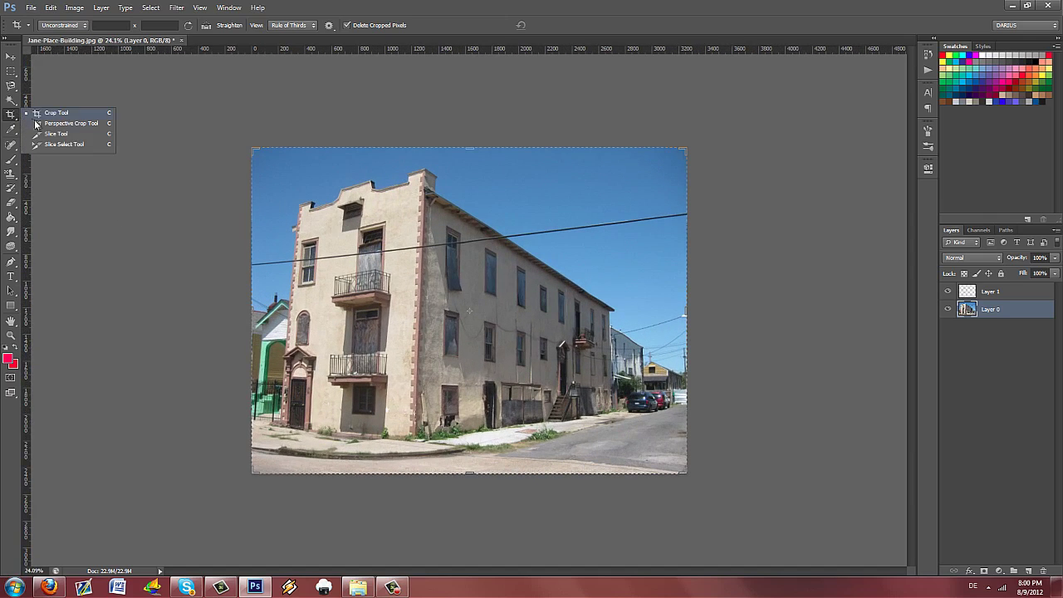
click(74, 124)
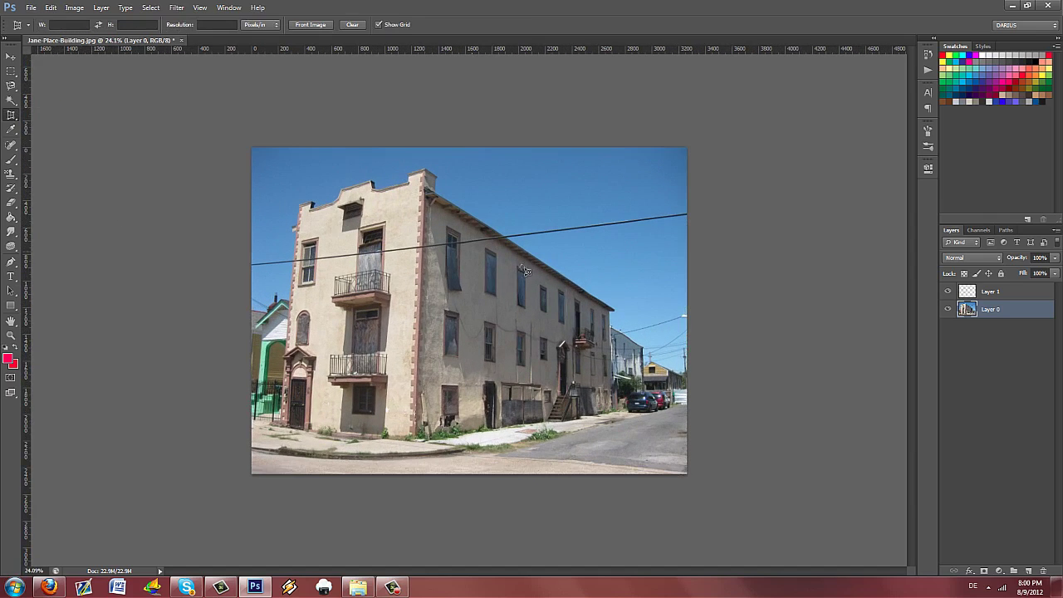
scroll(392, 287, up, 1)
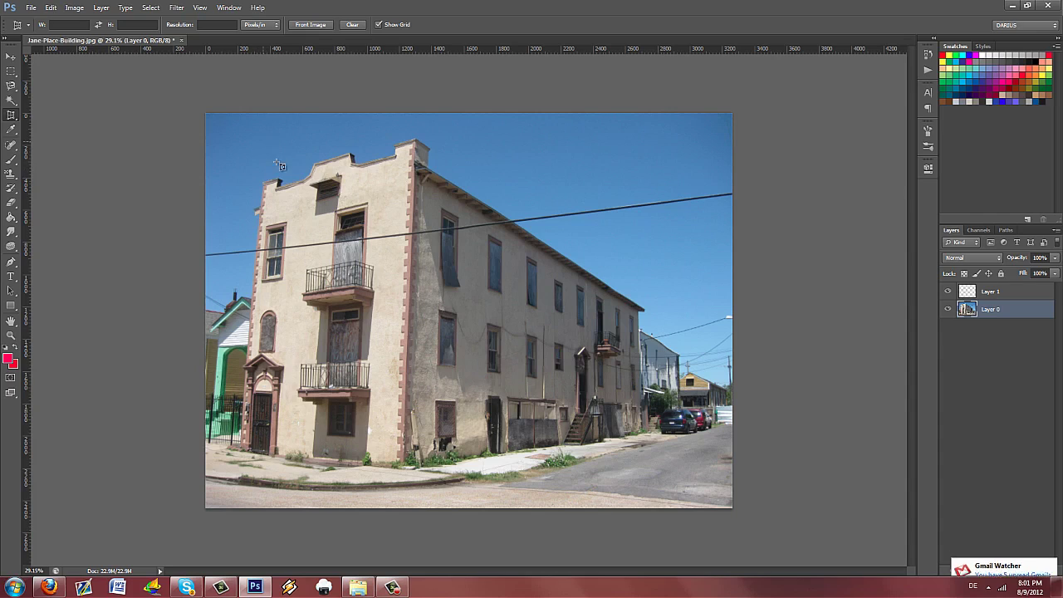
drag(263, 141, 419, 465)
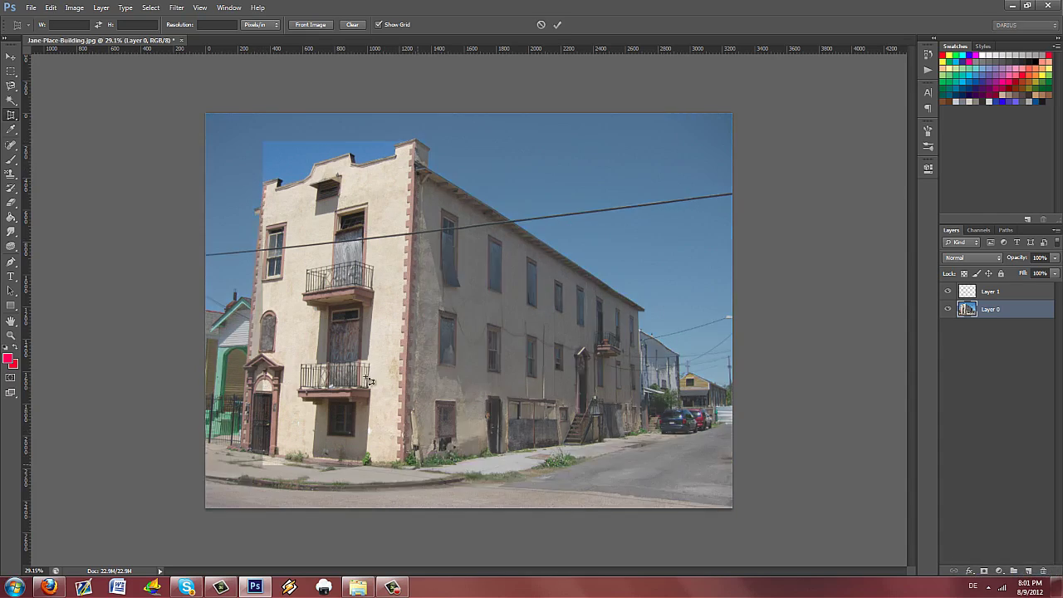
Adjust the corners of the perspective crop frame to follow the front facade's slanted roofline, side edges and base.
drag(351, 334, 340, 333)
drag(254, 470, 230, 454)
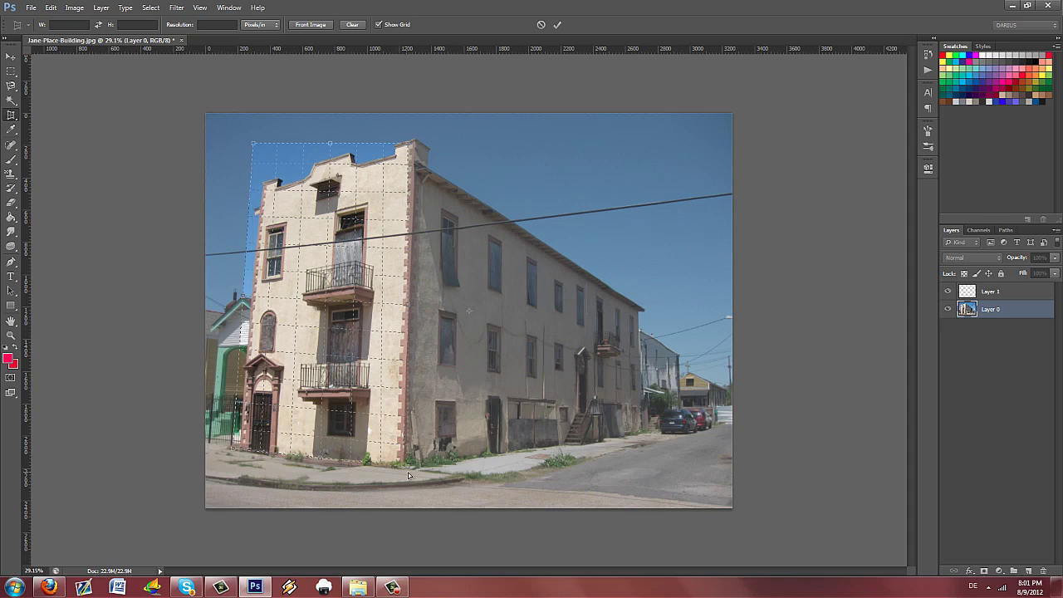
drag(407, 470, 406, 472)
drag(406, 146, 416, 139)
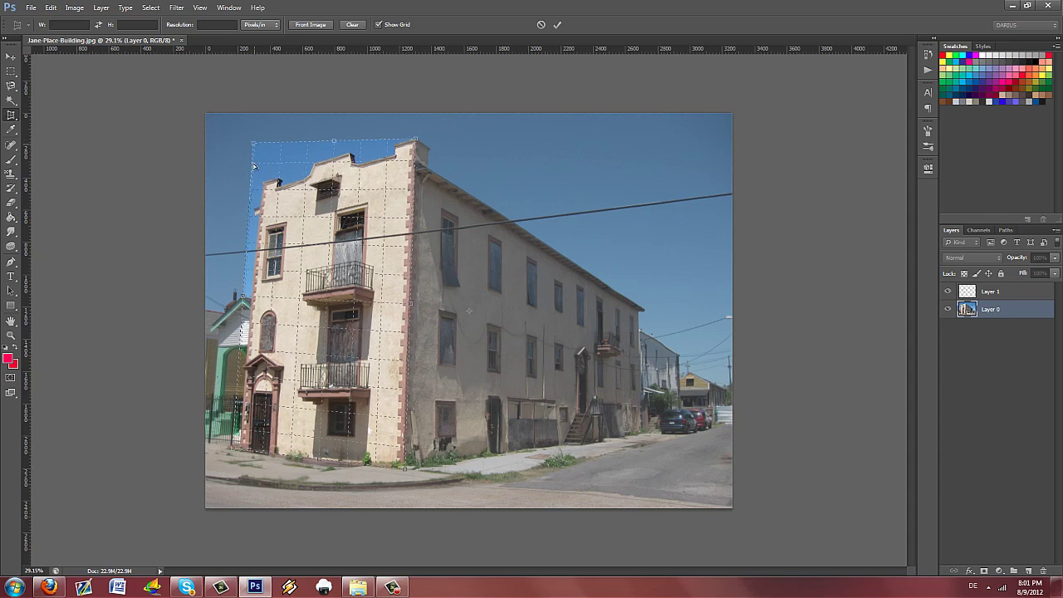
drag(254, 166, 263, 183)
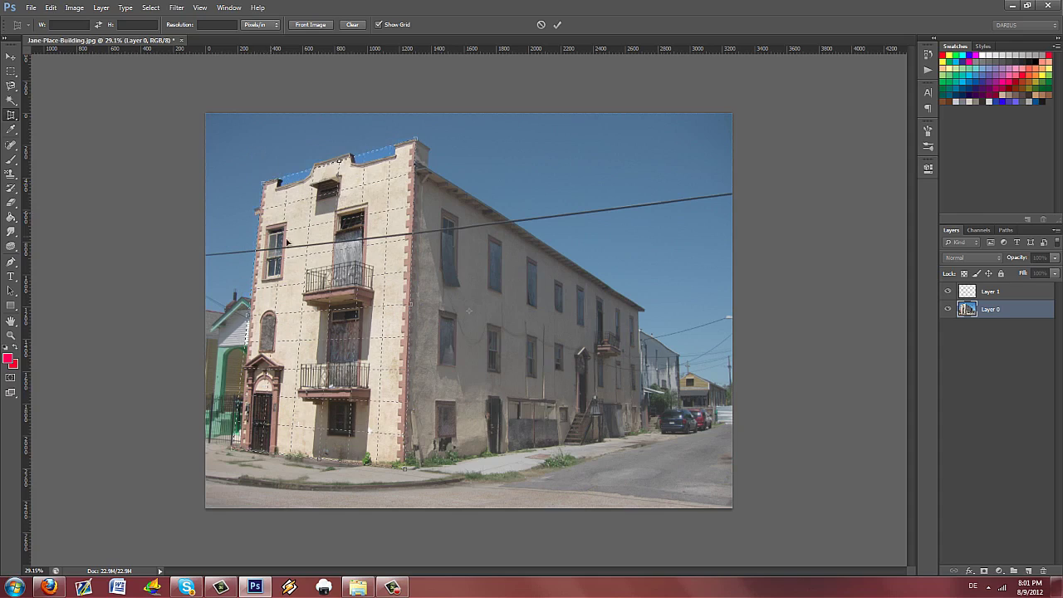
Apply the perspective crop to the front facade, compare it with the original by undoing and redoing, and return to the full photo.
key(Return)
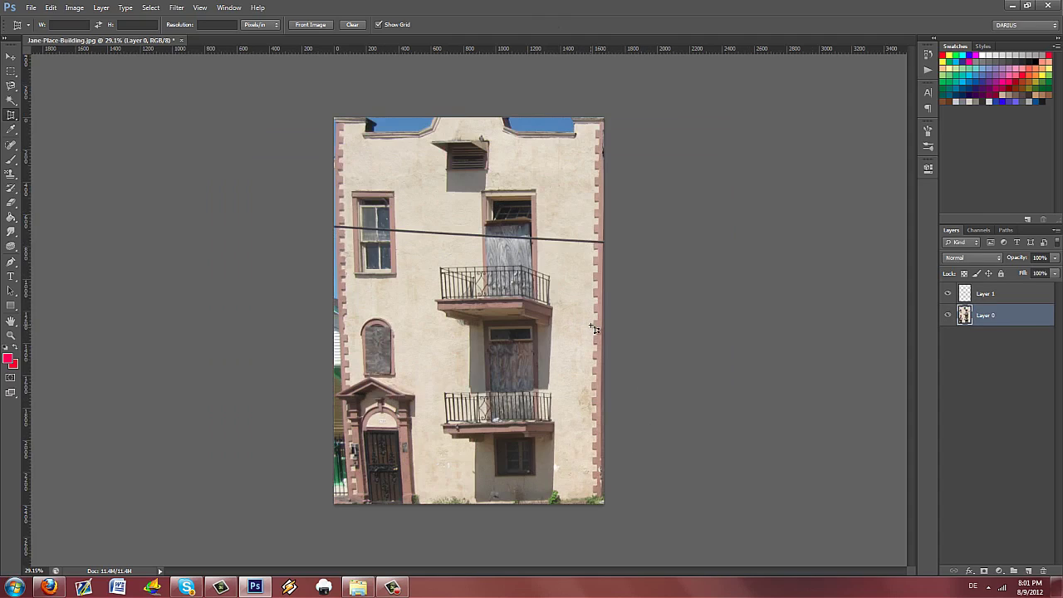
key(ctrl+z)
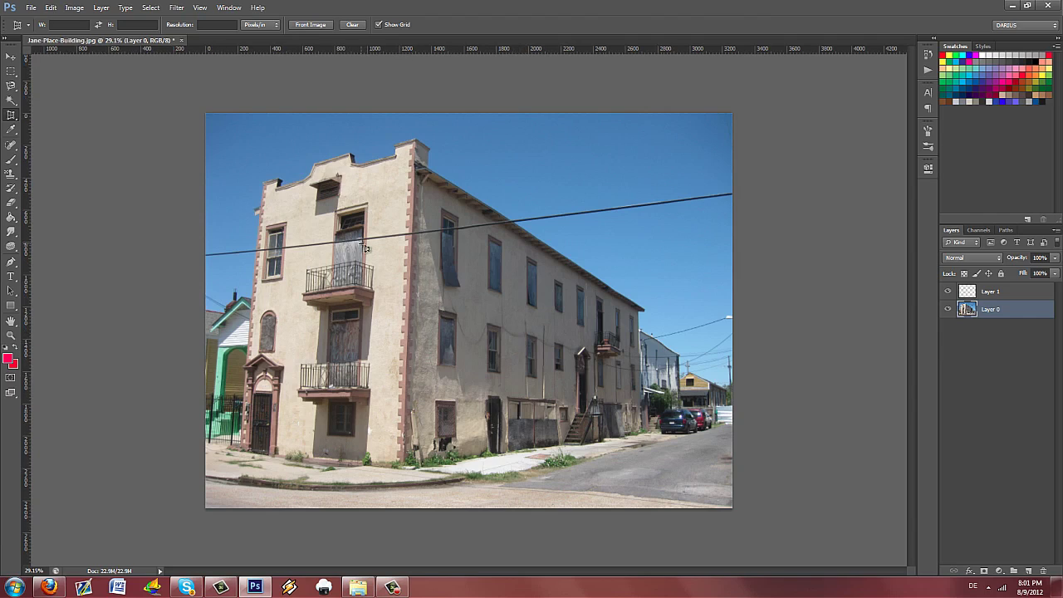
key(ctrl+z)
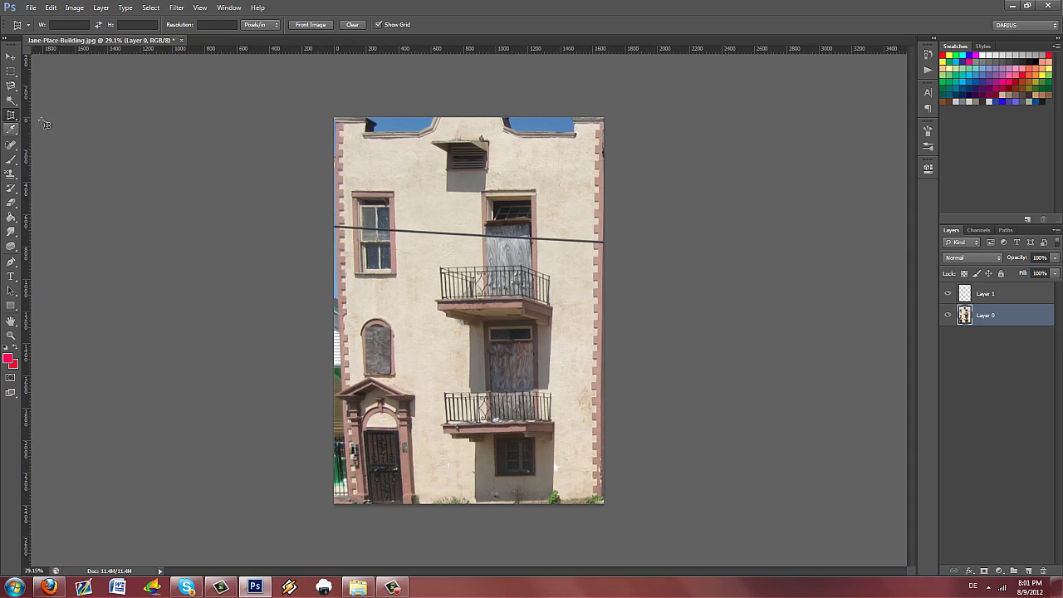
key(ctrl+z)
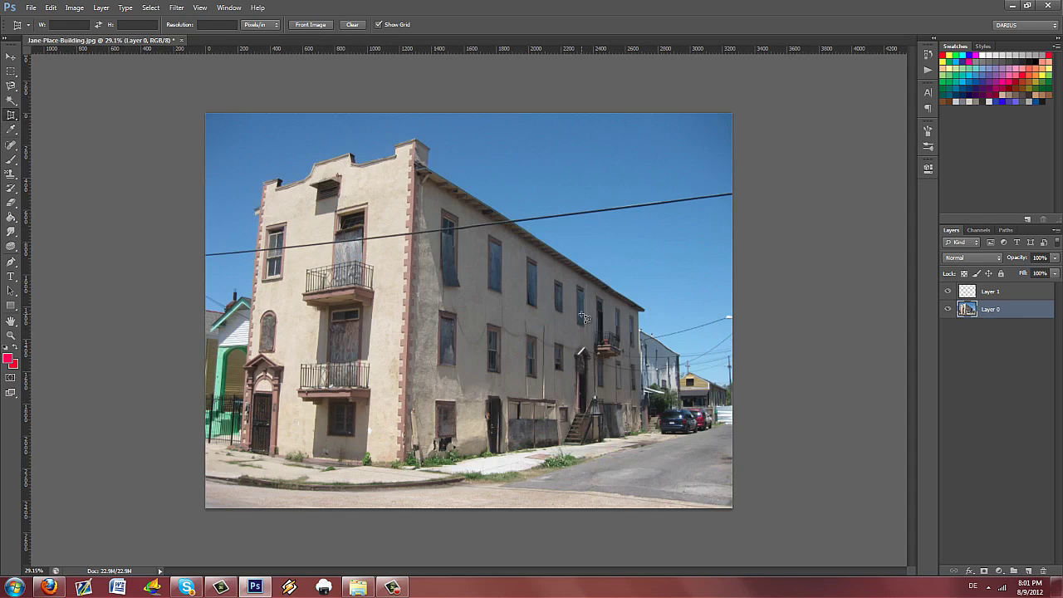
key(ctrl+z)
key(ctrl+z)
Perspective-crop the building's long side wall, with the frame's corners following its slanted roofline and base, and undo the crop.
drag(417, 163, 645, 429)
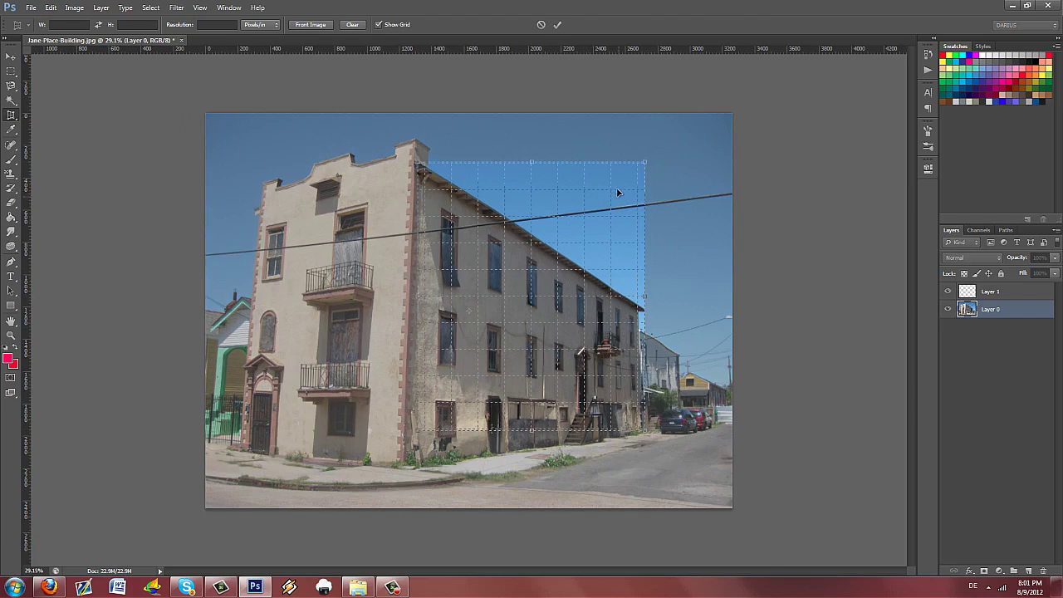
drag(647, 166, 641, 306)
drag(417, 438, 407, 459)
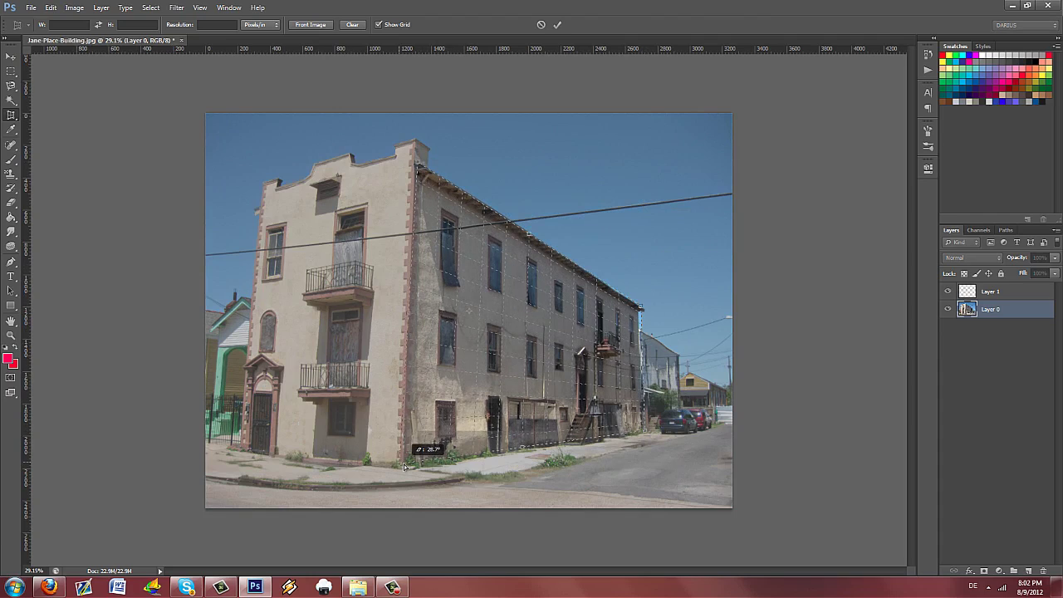
key(Return)
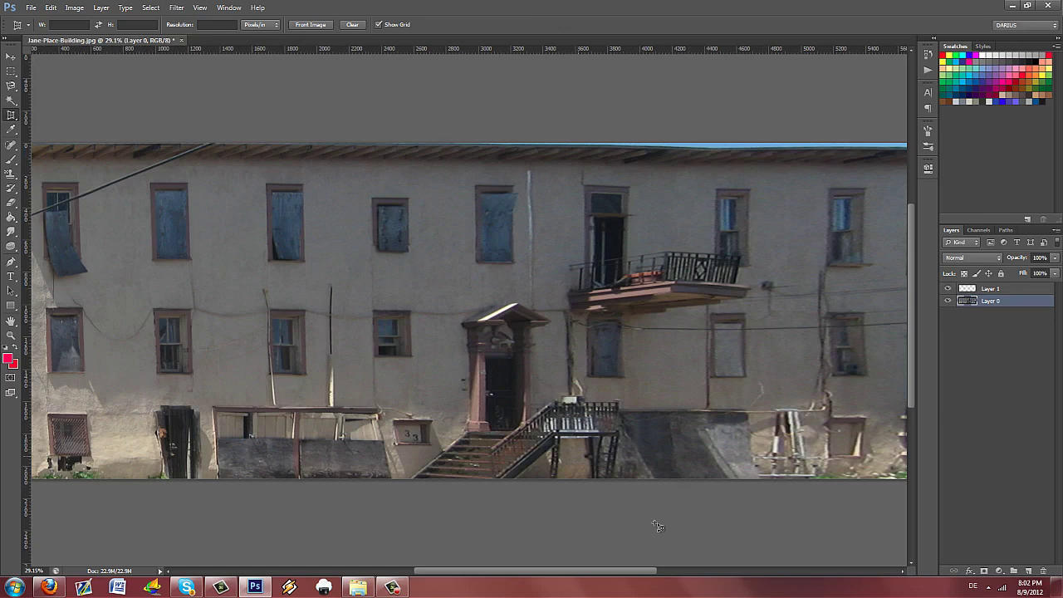
key(ctrl+z)
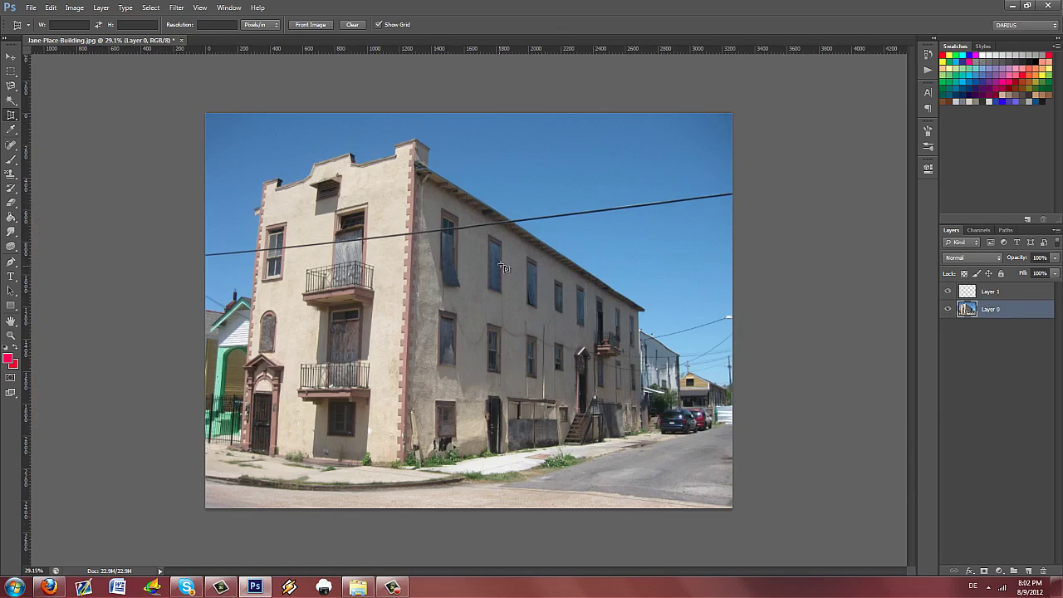
Draw Slice Tool slices for a full-width strip across the sky, the lower-right area with the parked cars and the lower-left area.
click(18, 118)
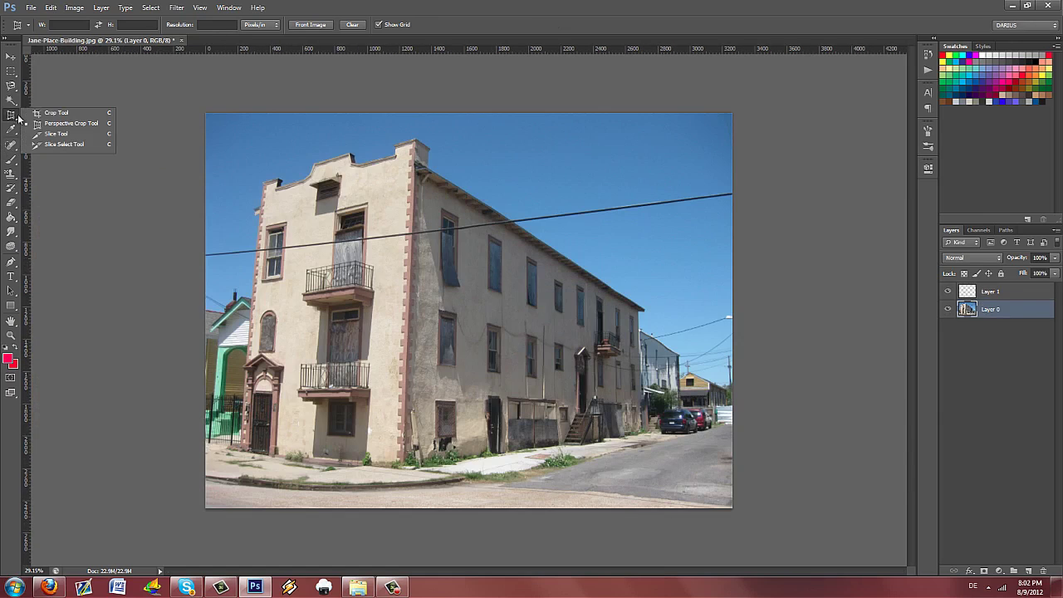
click(57, 134)
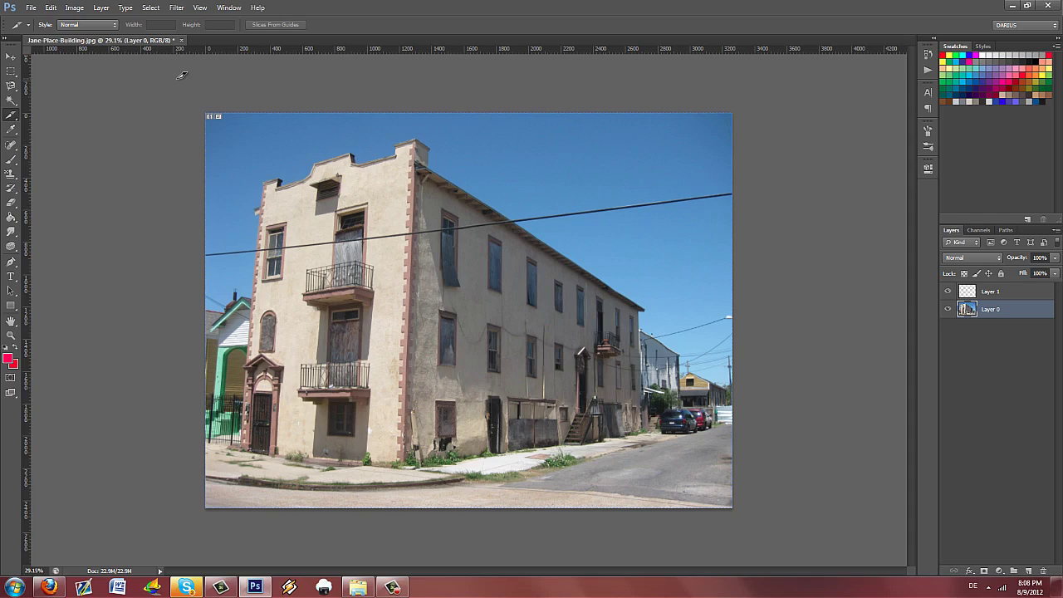
drag(176, 79, 759, 207)
drag(741, 521, 603, 239)
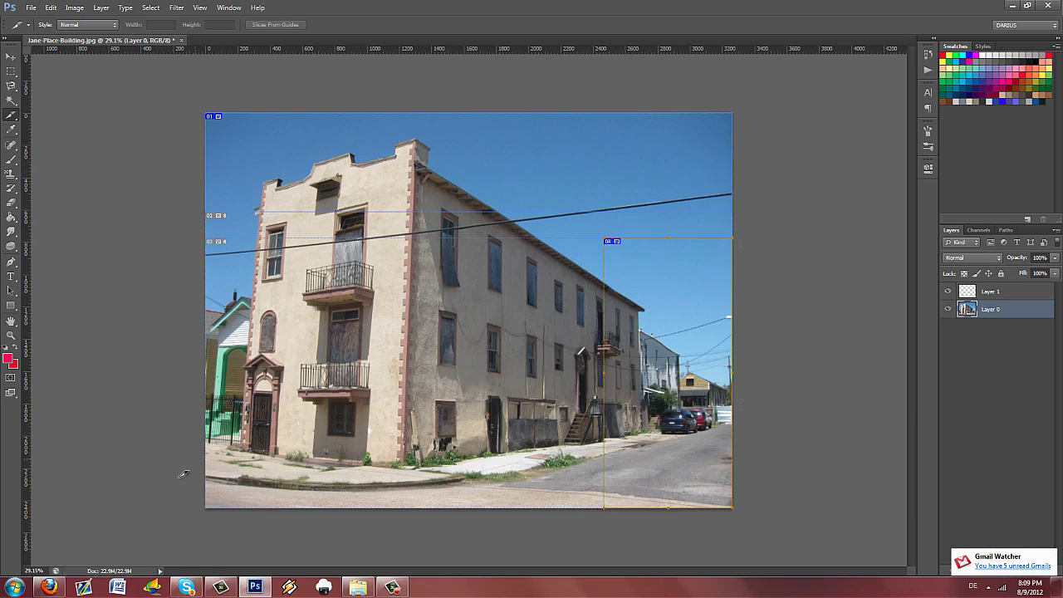
drag(175, 523, 614, 240)
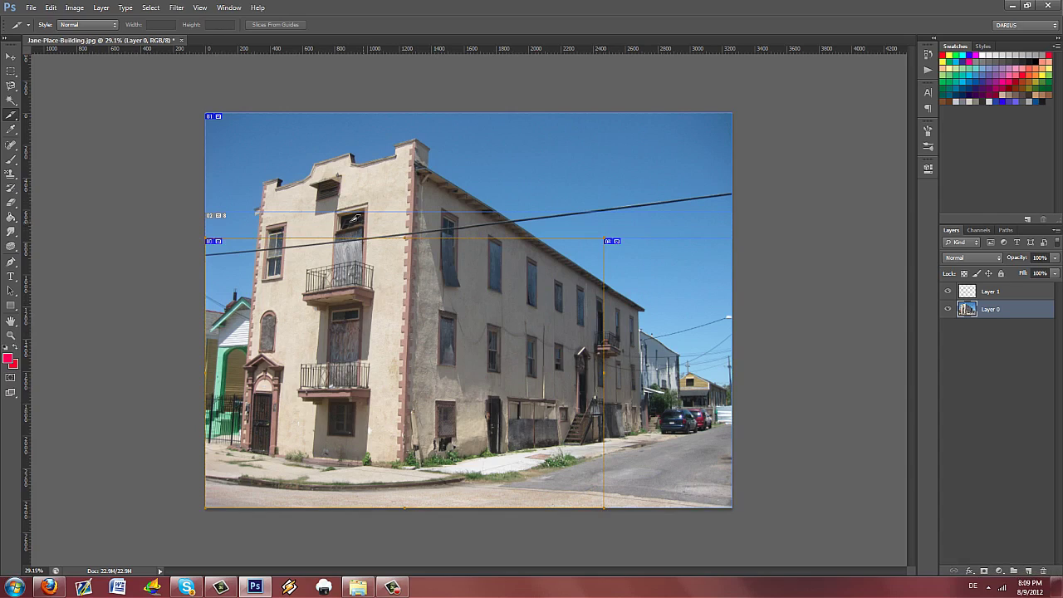
Examine the URL, Target and Message Text fields in the lower-left slice's options and cancel without changes.
double_click(222, 244)
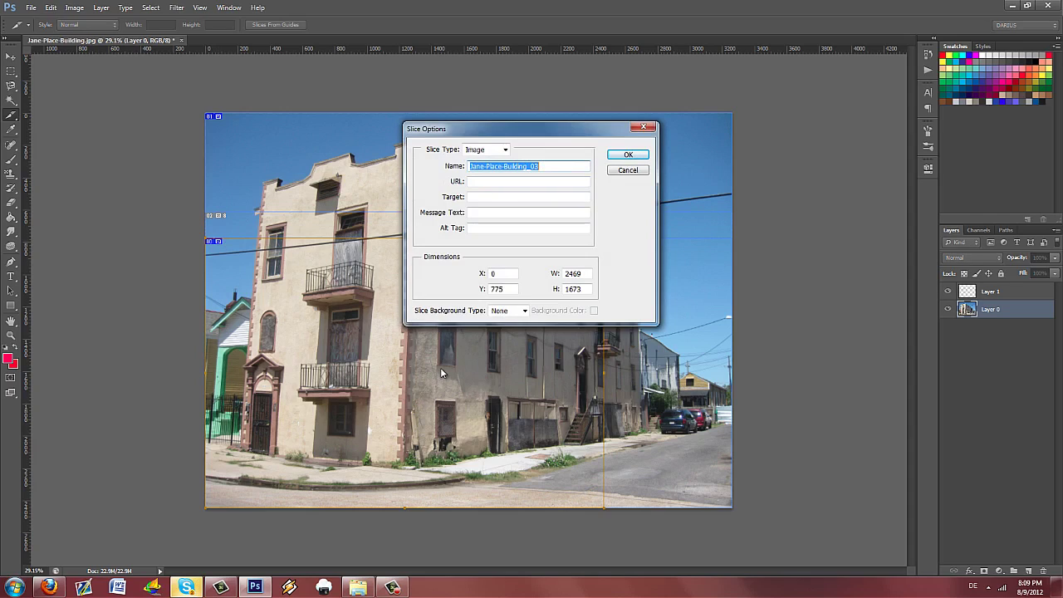
click(474, 181)
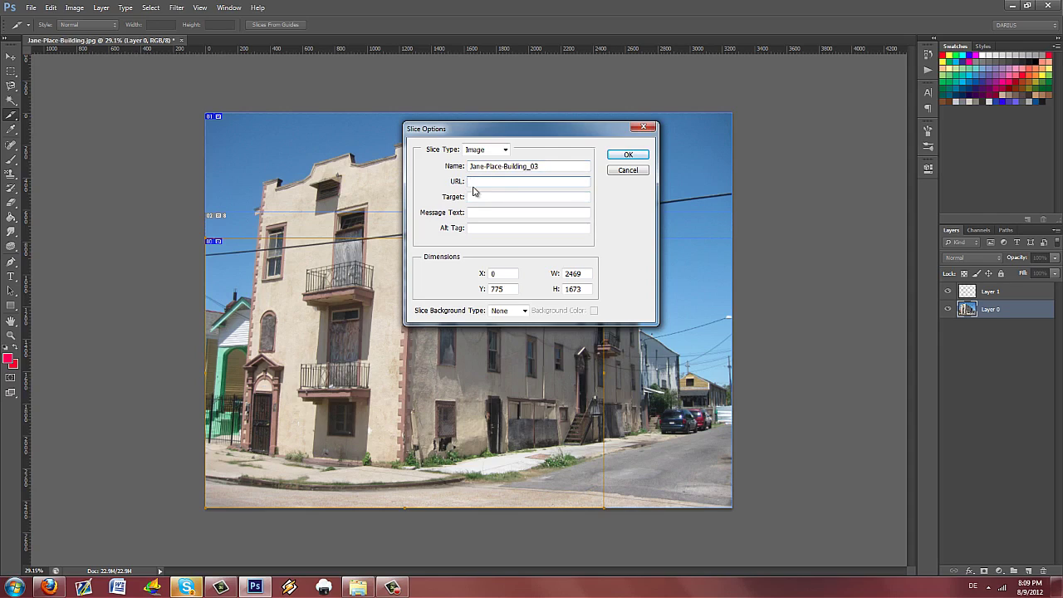
click(474, 197)
click(473, 213)
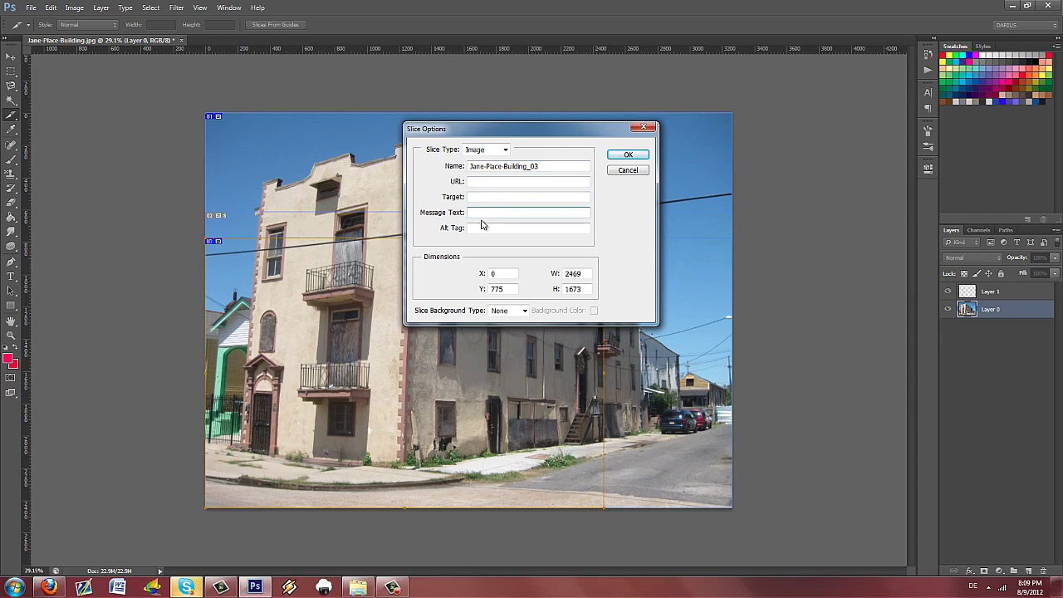
click(635, 170)
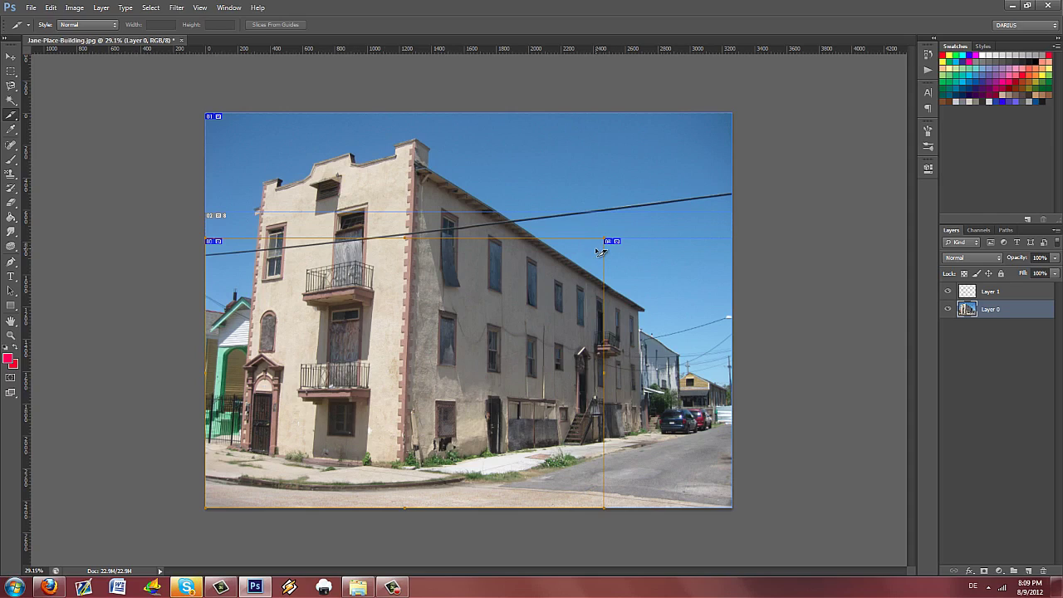
Undo the slices drawn on the photo and switch to the Slice Select Tool.
key(ctrl+z)
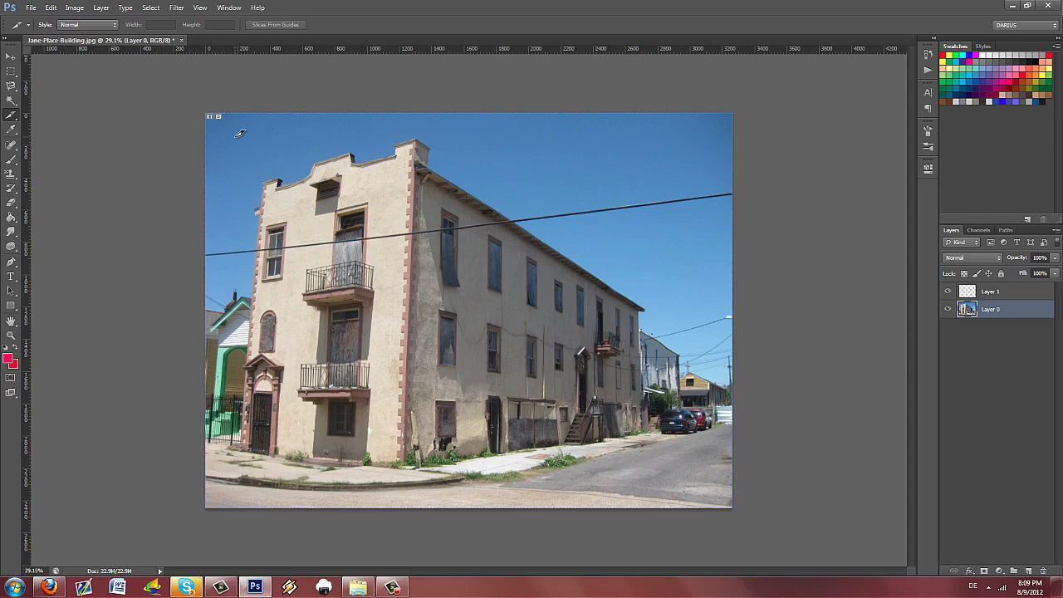
click(11, 115)
click(11, 116)
click(11, 117)
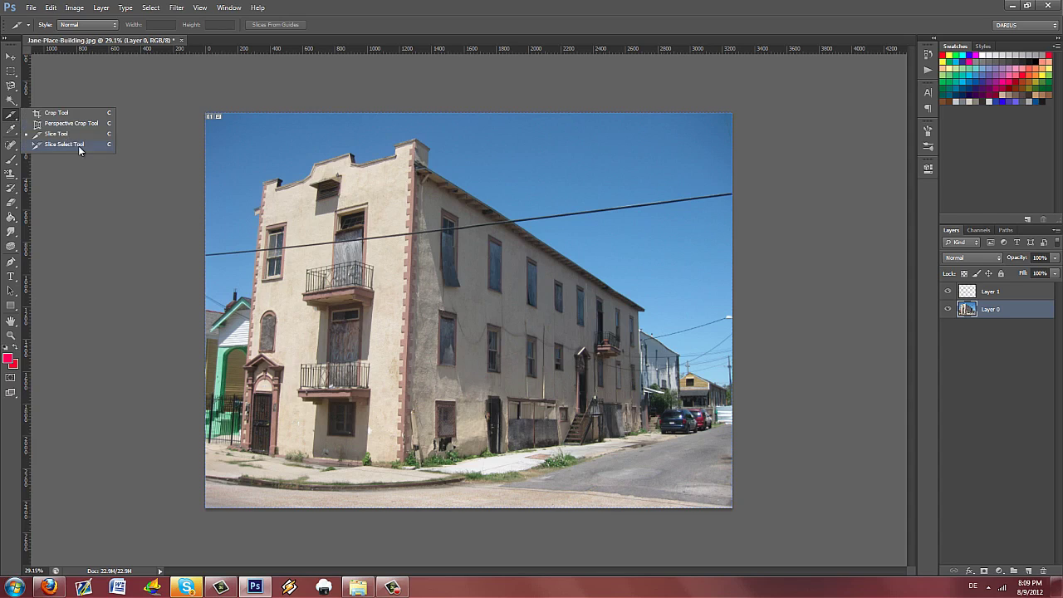
click(79, 144)
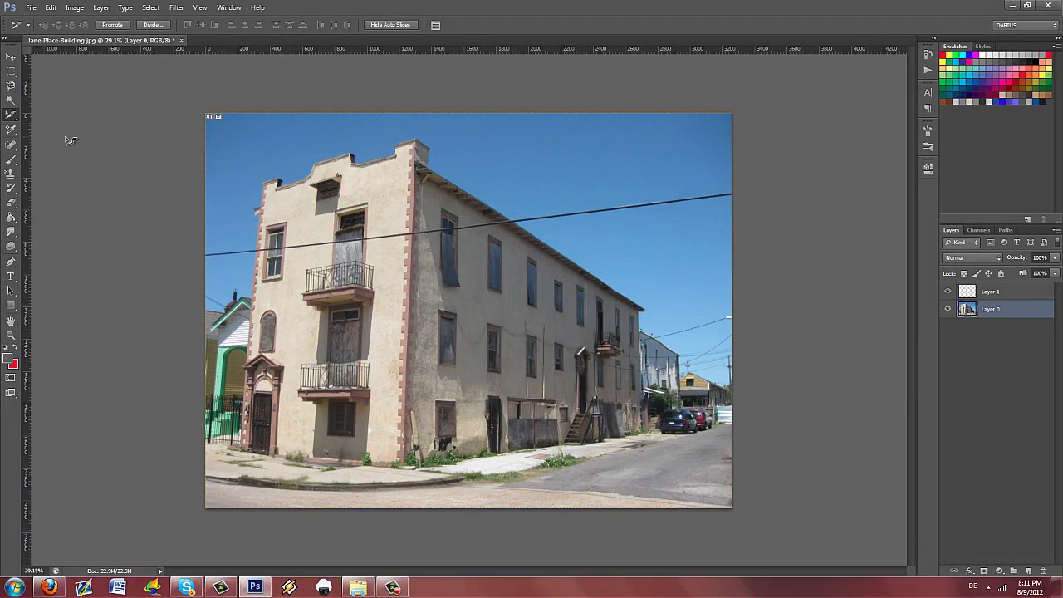
click(15, 118)
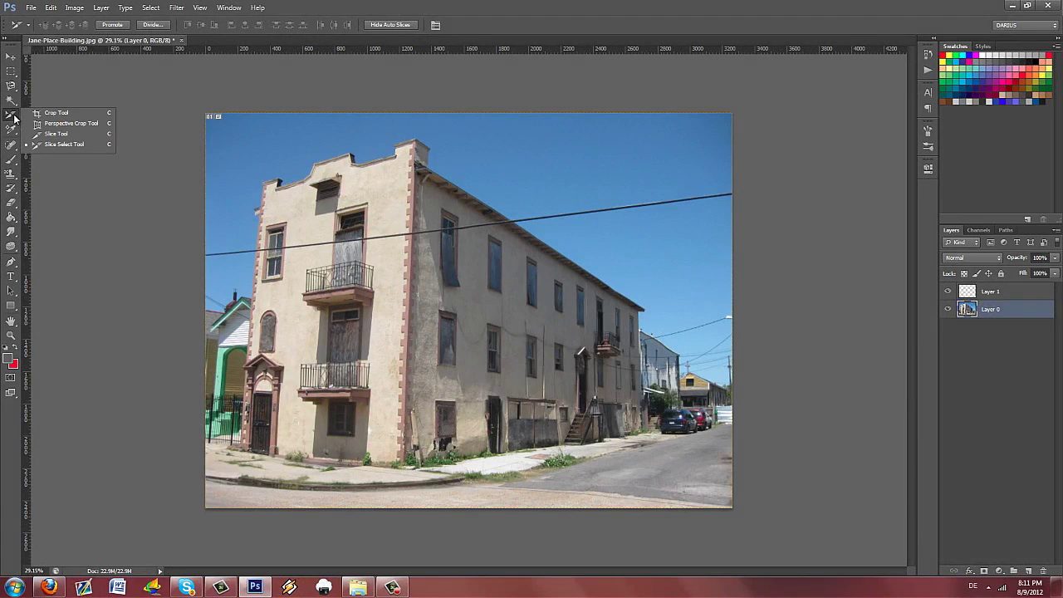
key(Escape)
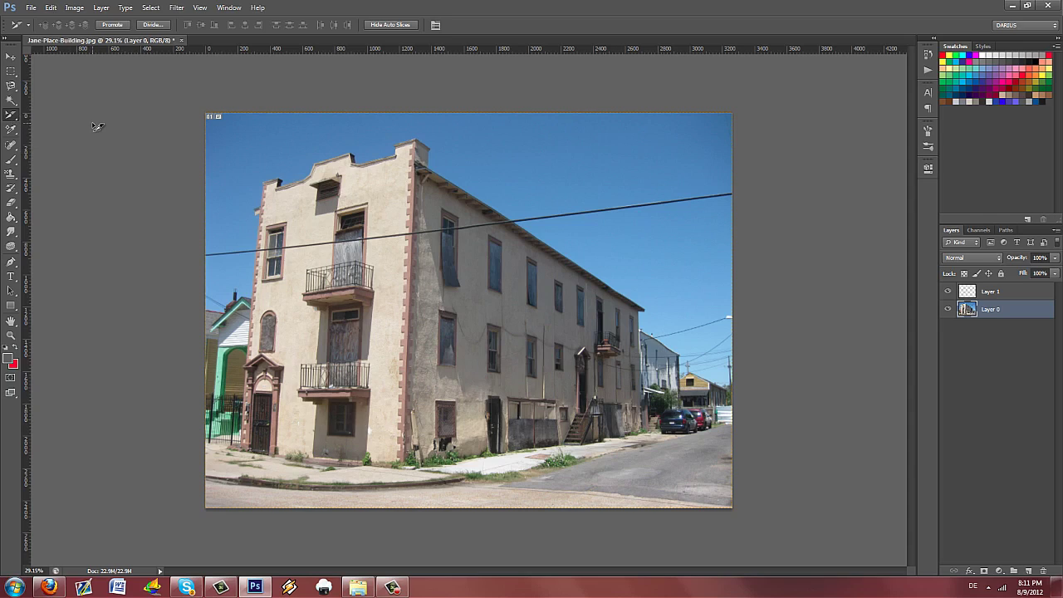